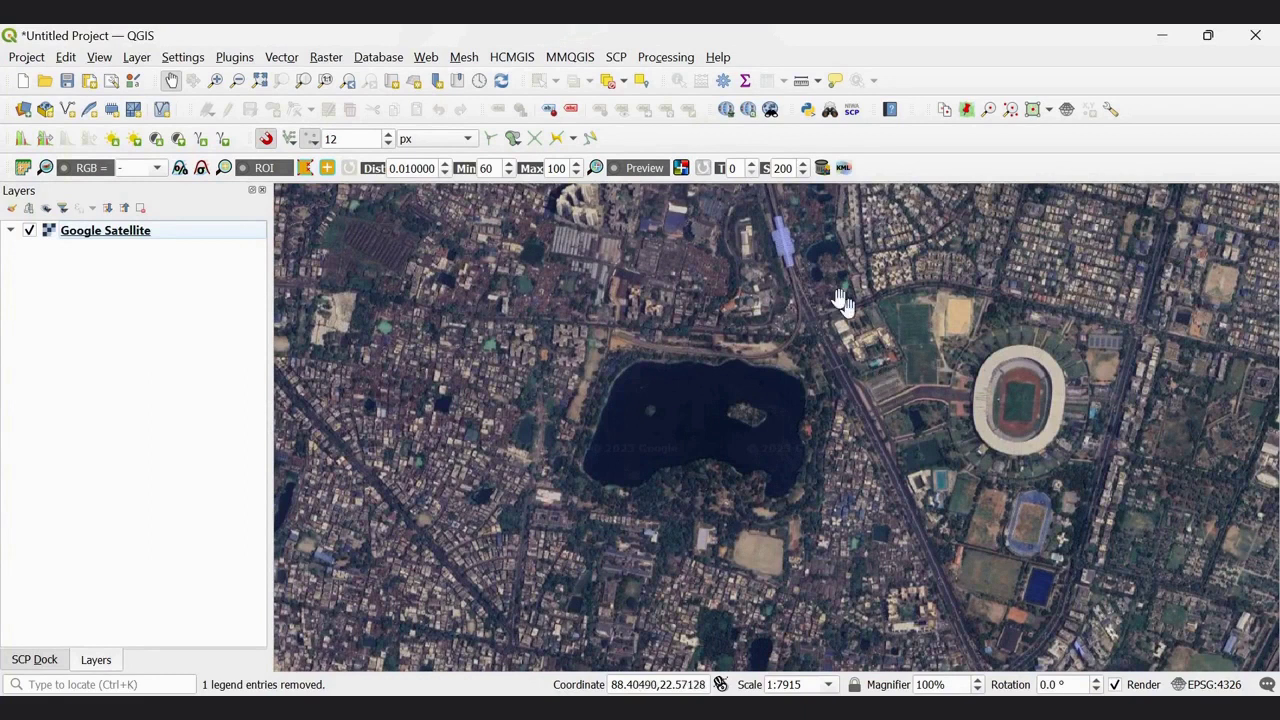
click(526, 62)
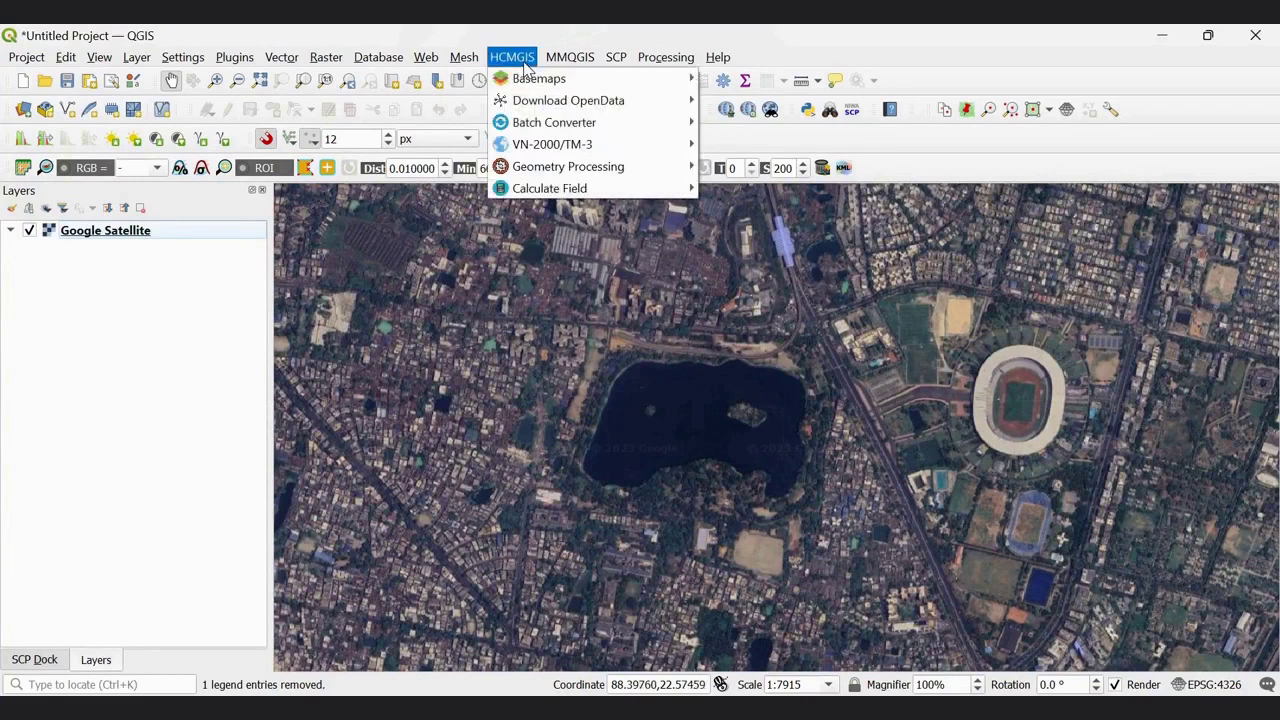
mouse_move(530, 80)
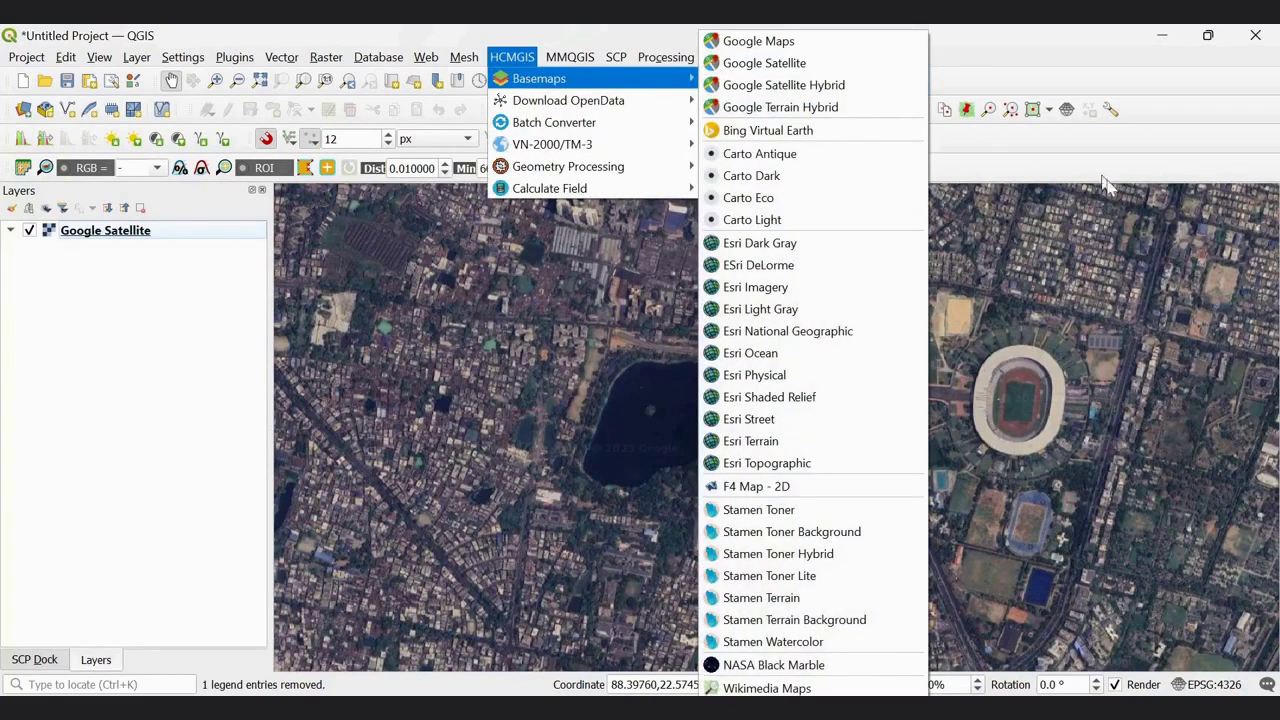
click(1122, 261)
drag(1122, 261, 1134, 480)
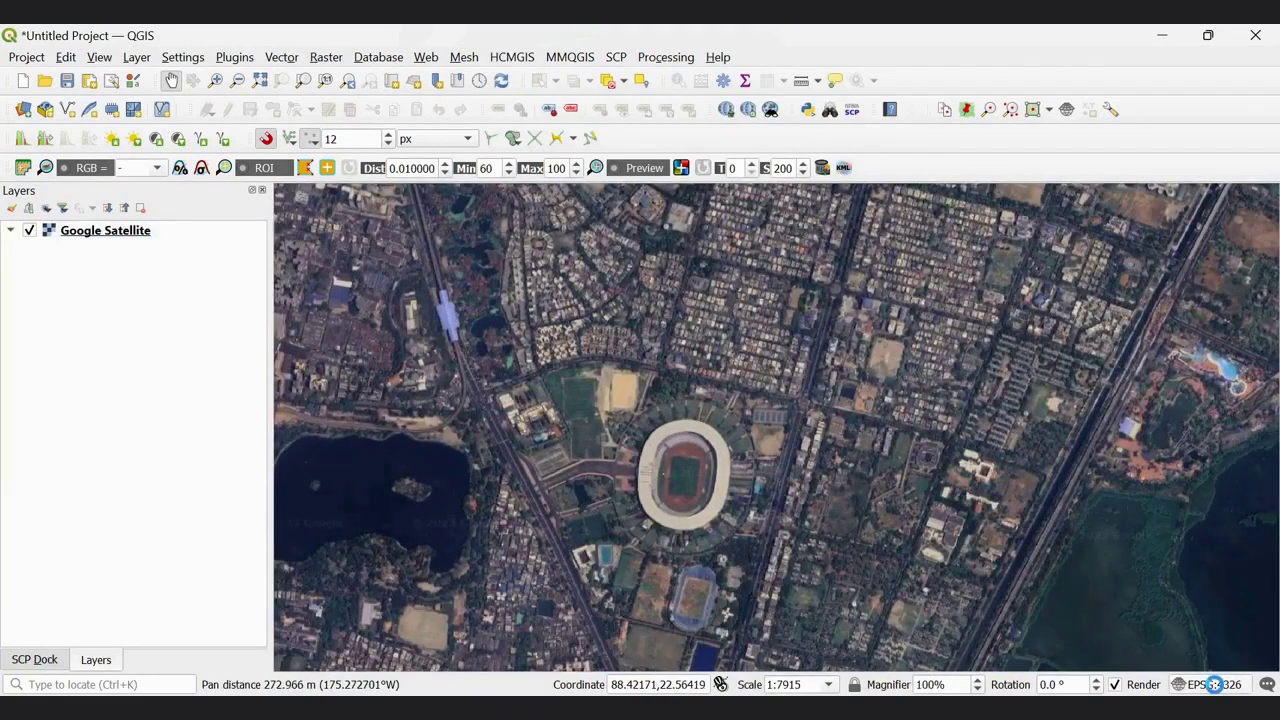
click(1214, 684)
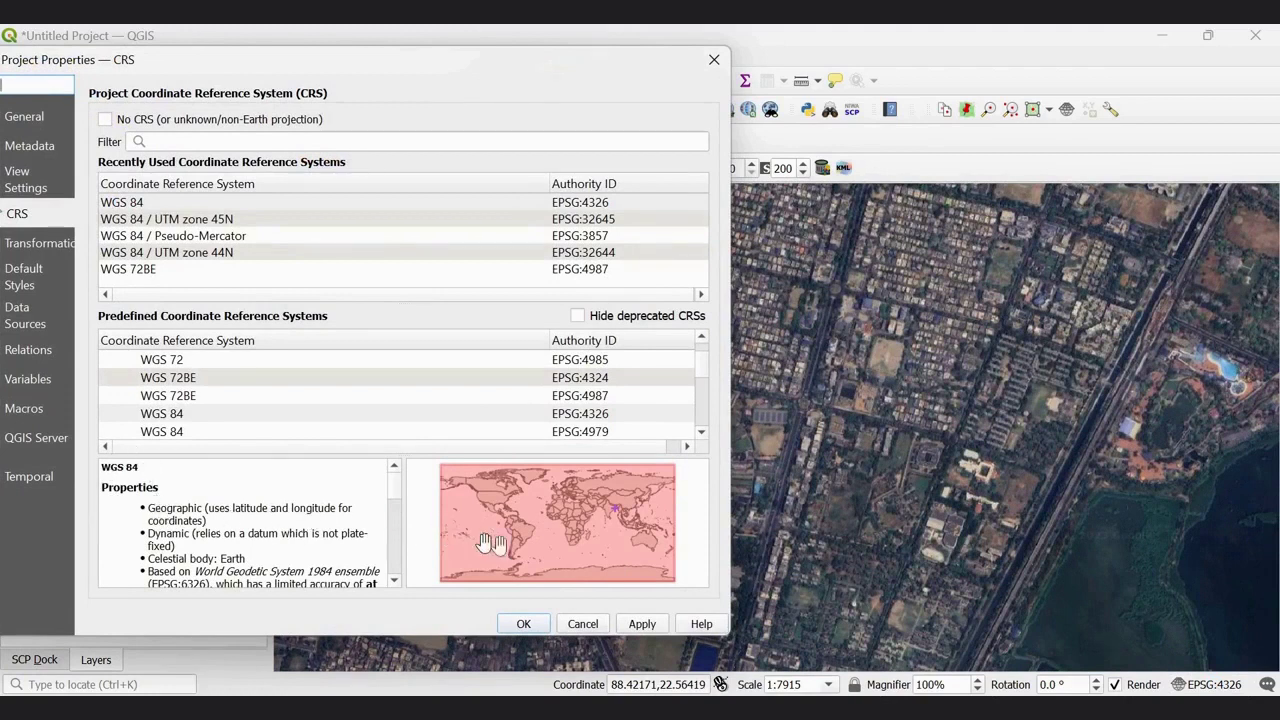
click(588, 624)
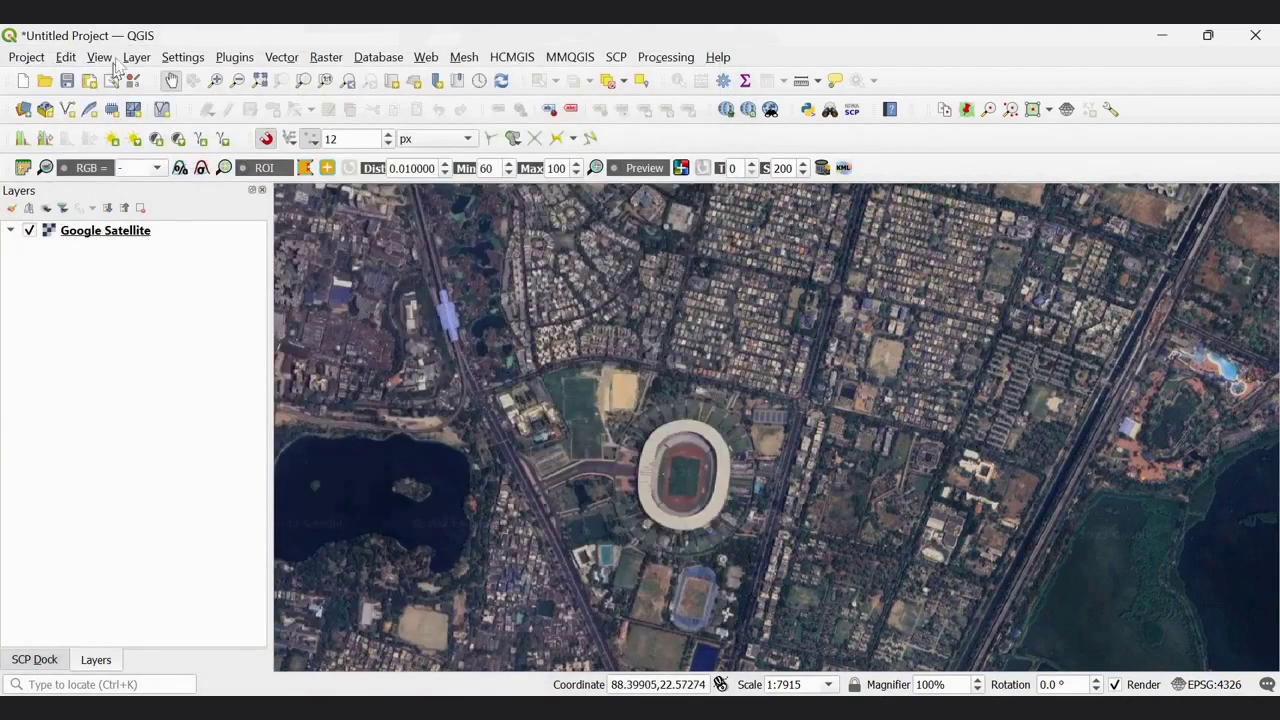
Step: Load Subhas_Sarovar.shp as a vector layer above the Google Satellite basemap
click(281, 60)
mouse_move(222, 62)
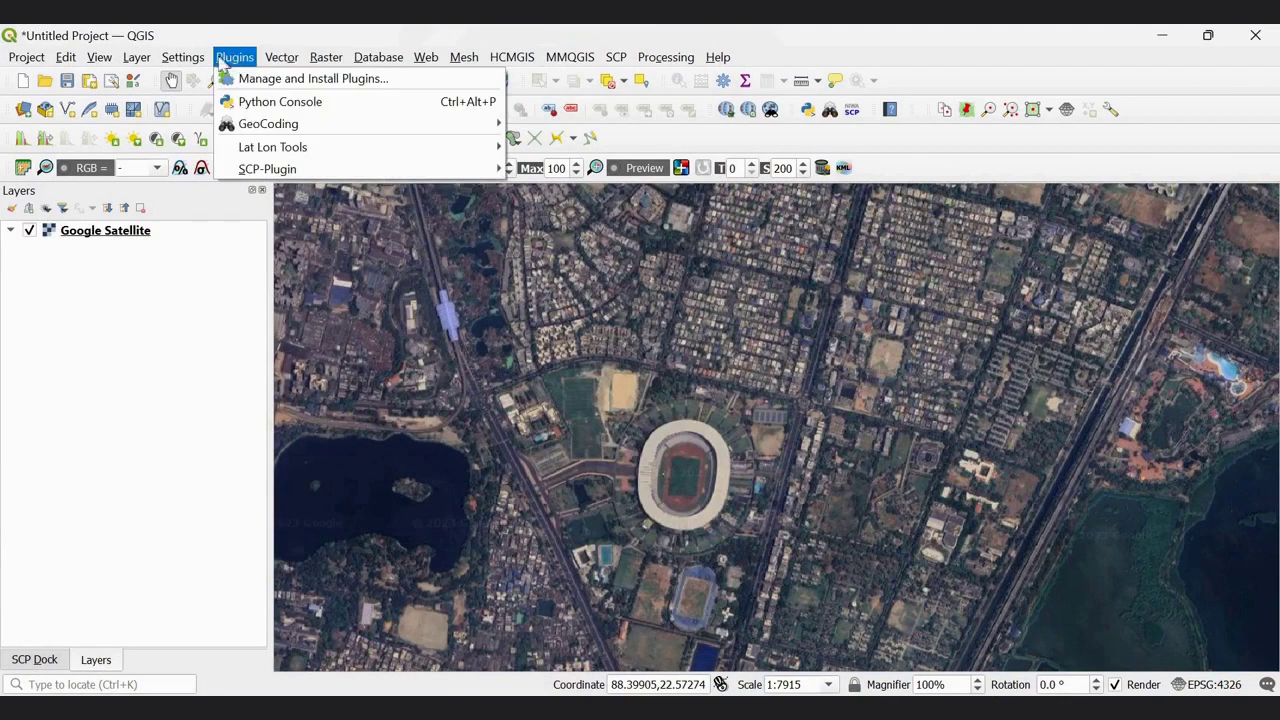
mouse_move(137, 58)
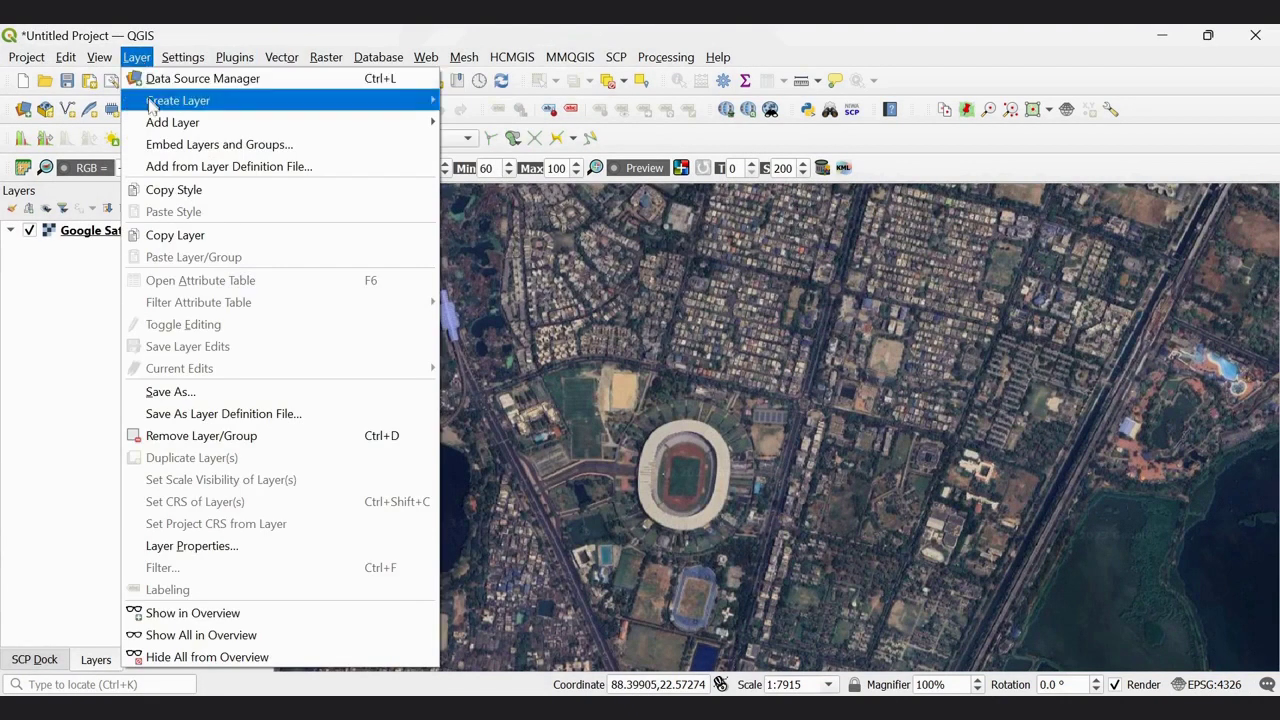
mouse_move(172, 122)
click(520, 124)
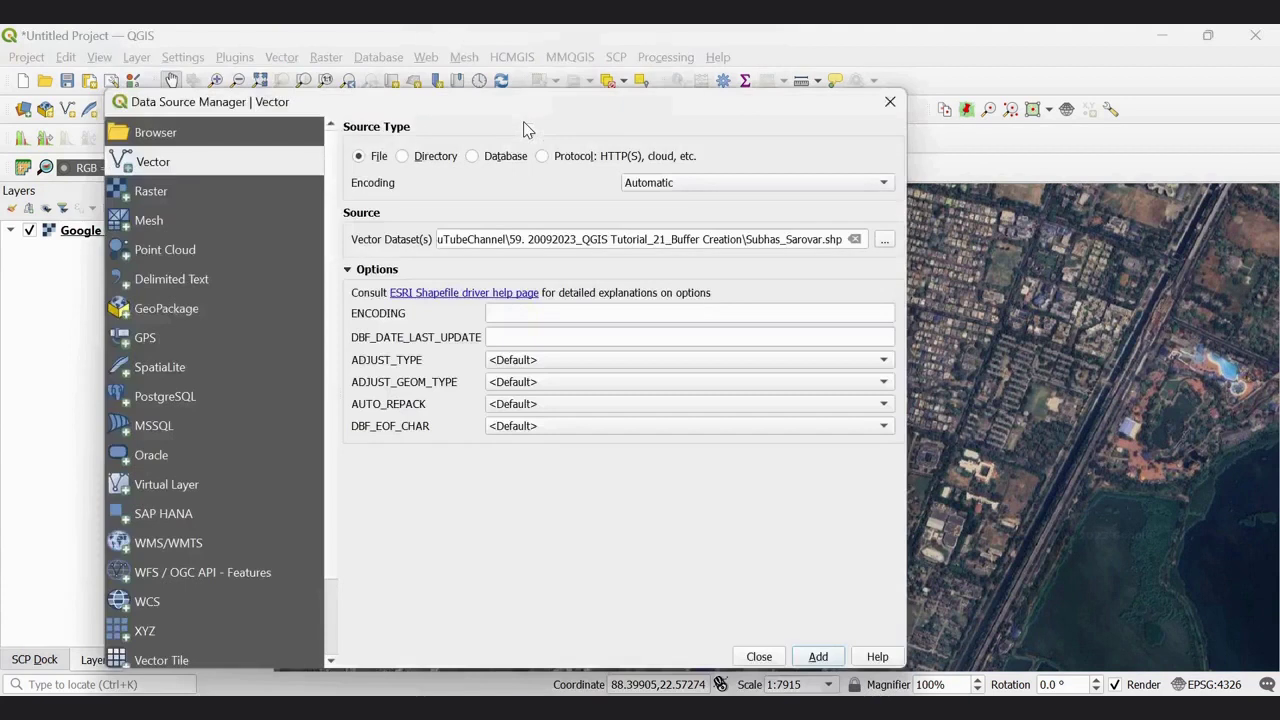
click(855, 239)
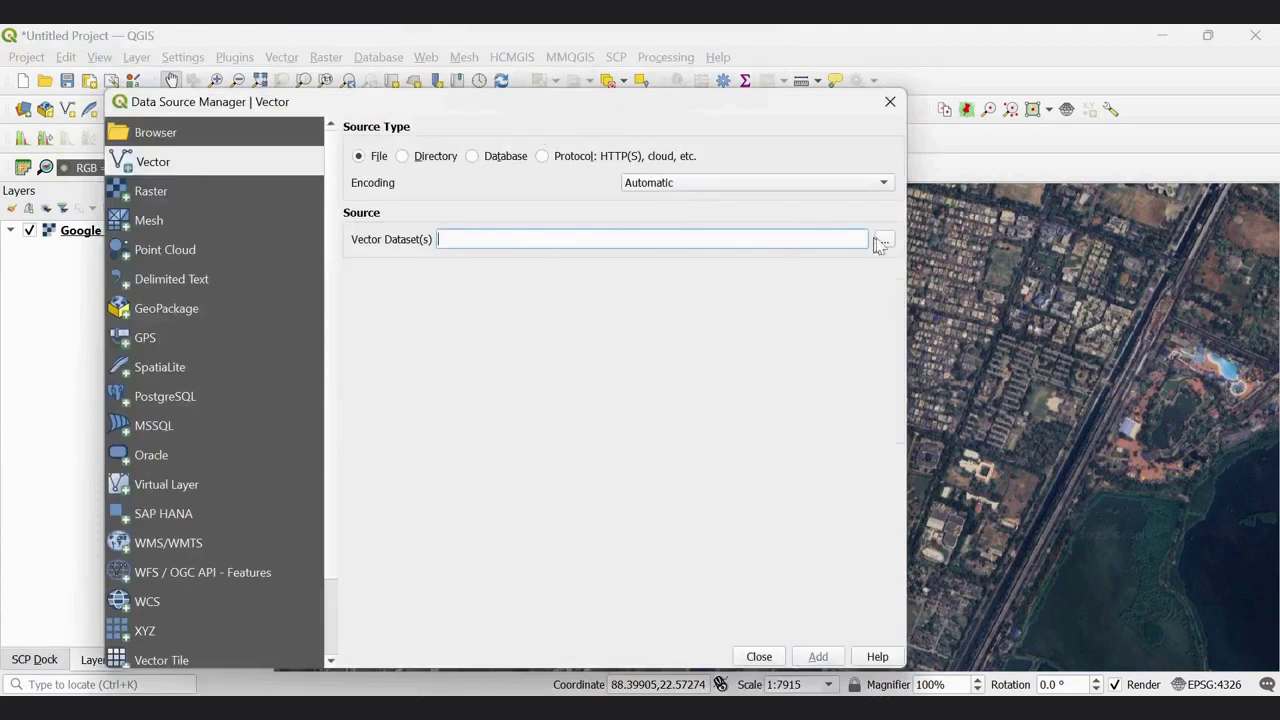
click(881, 242)
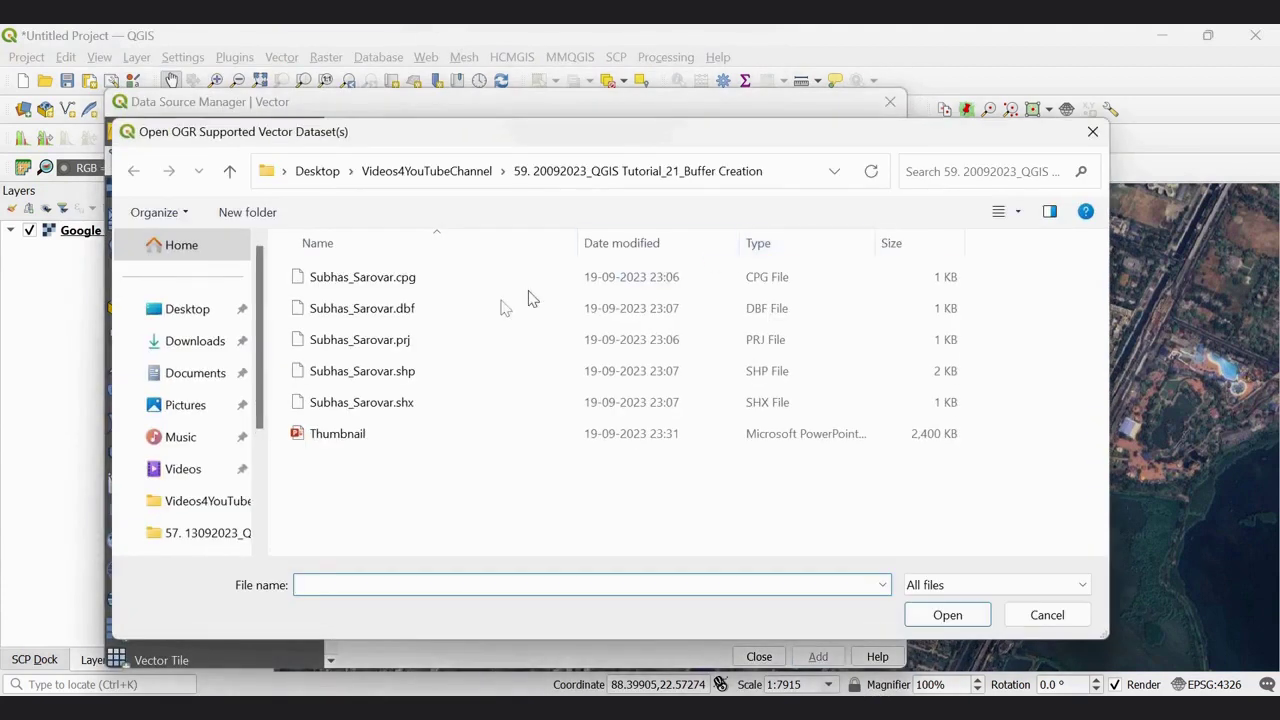
click(387, 377)
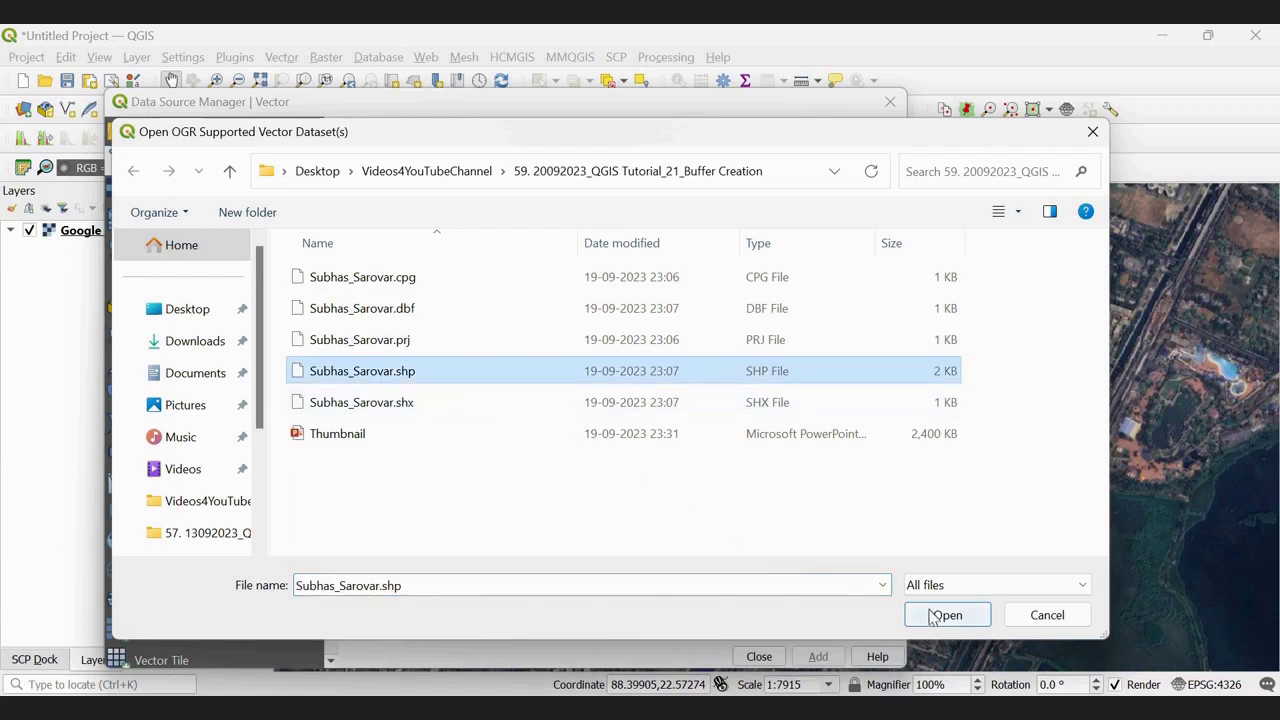
click(930, 617)
click(818, 656)
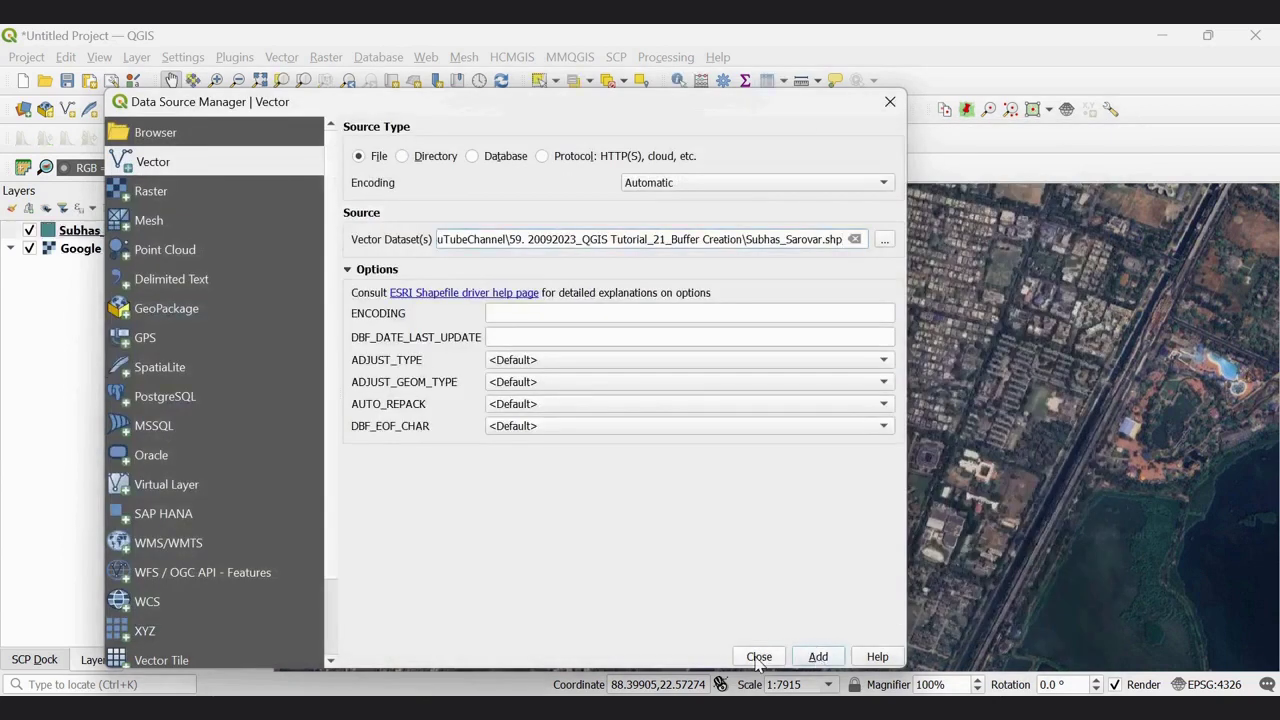
click(759, 657)
Step: Give the Subhas_Sarovar layer the red 'outline red' symbol with no fill
drag(355, 522, 606, 471)
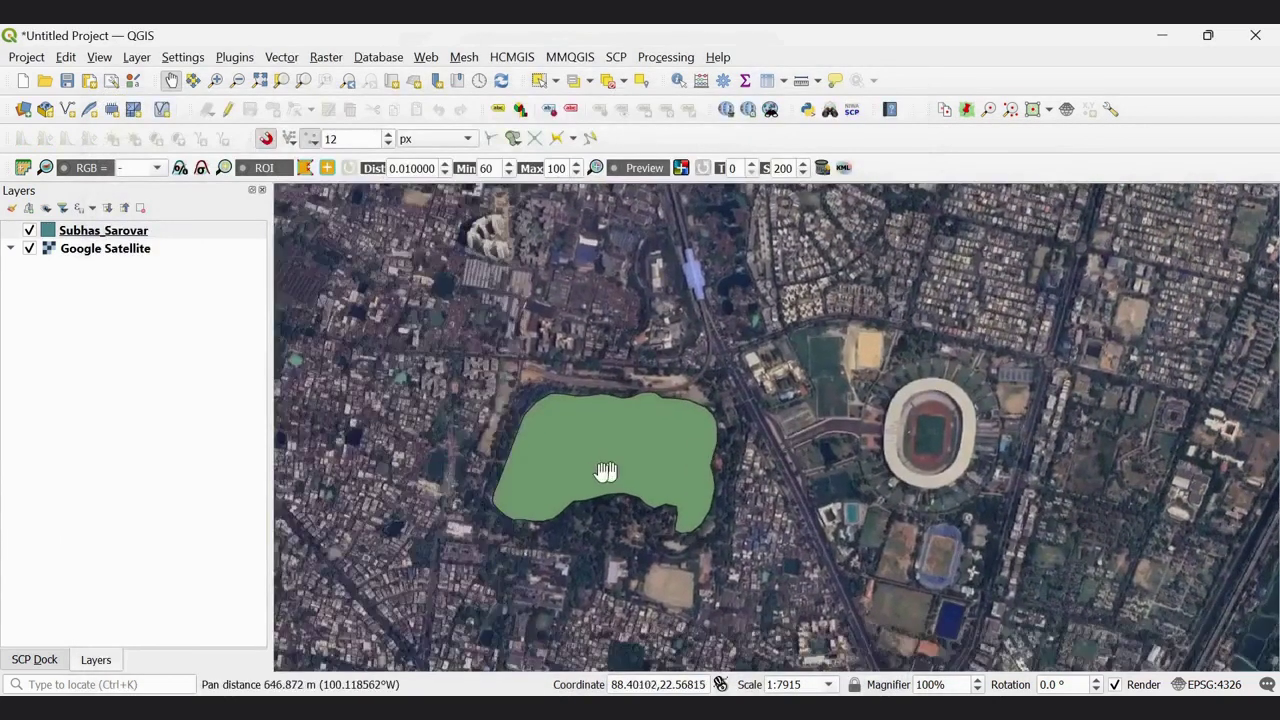
scroll(606, 471, up, 1)
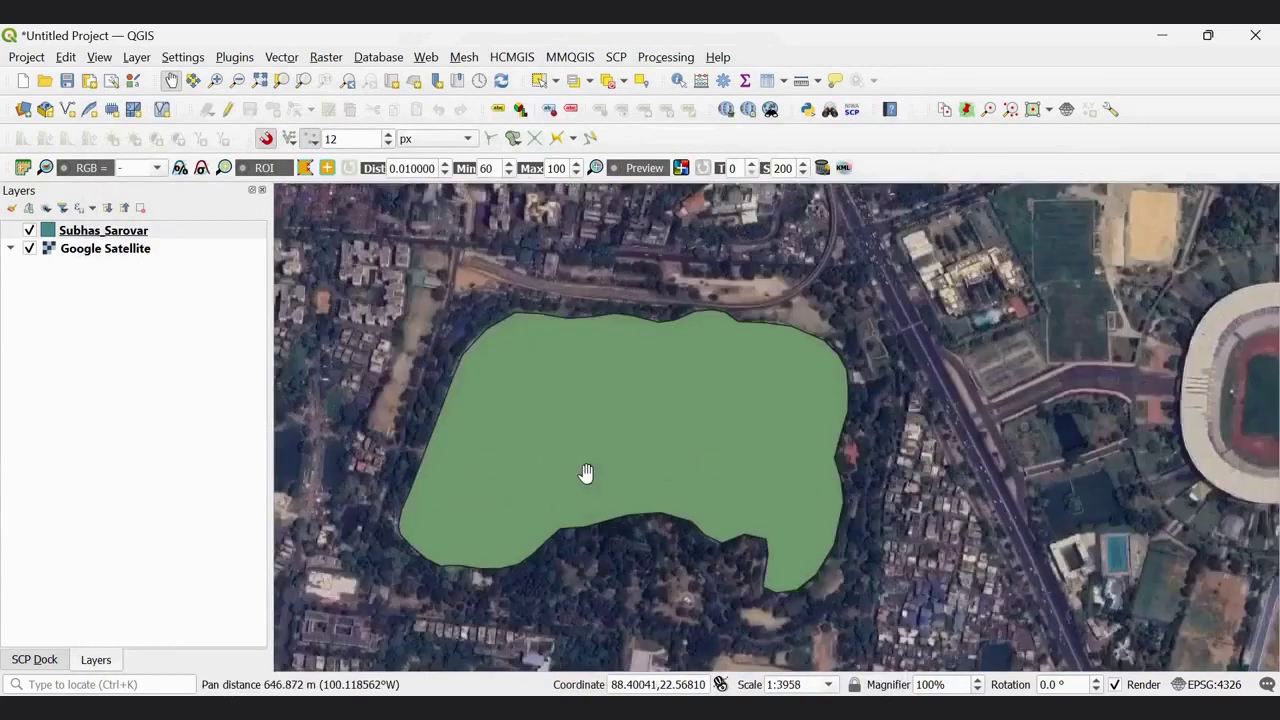
click(80, 233)
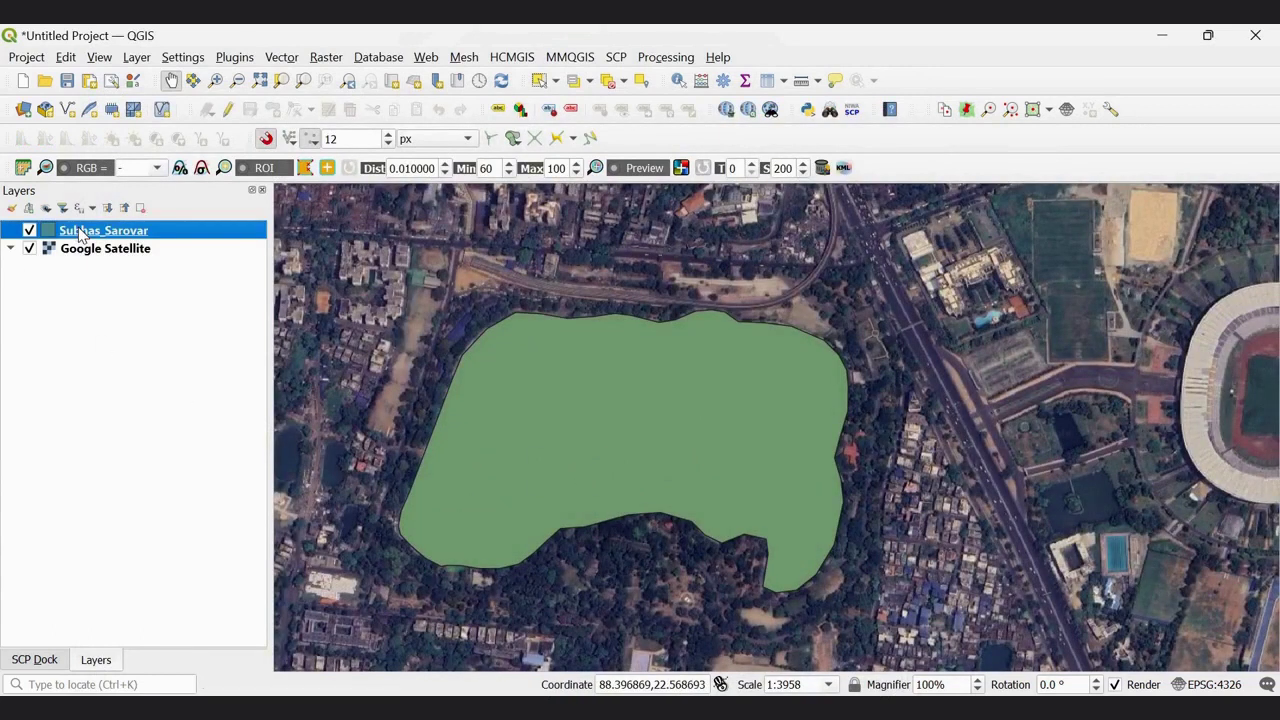
double_click(80, 233)
scroll(790, 465, down, 5)
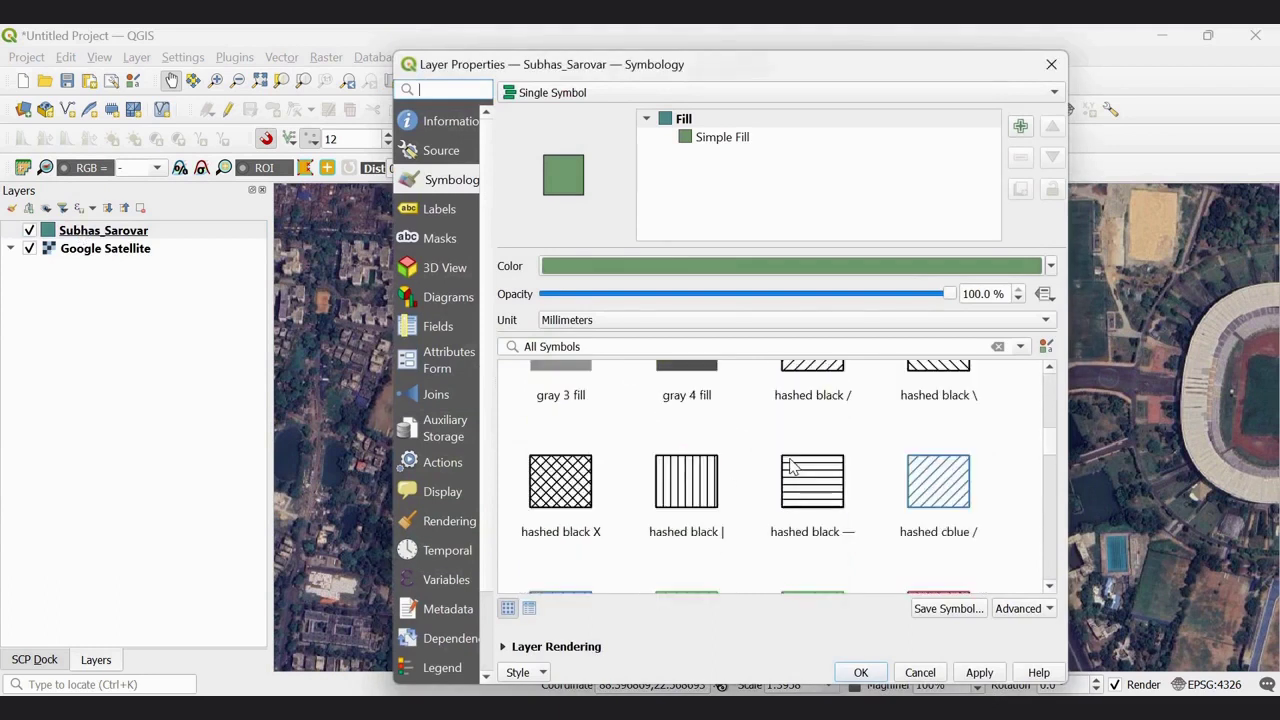
scroll(790, 465, down, 2)
scroll(940, 520, down, 3)
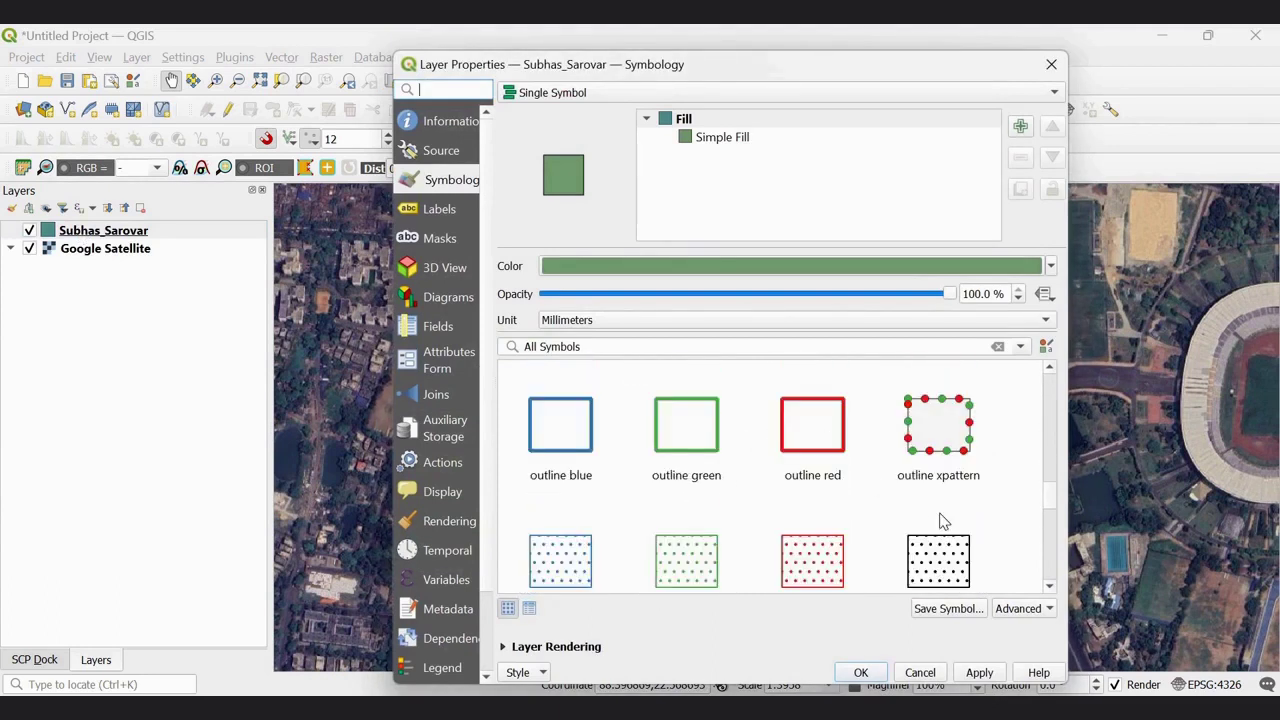
click(706, 444)
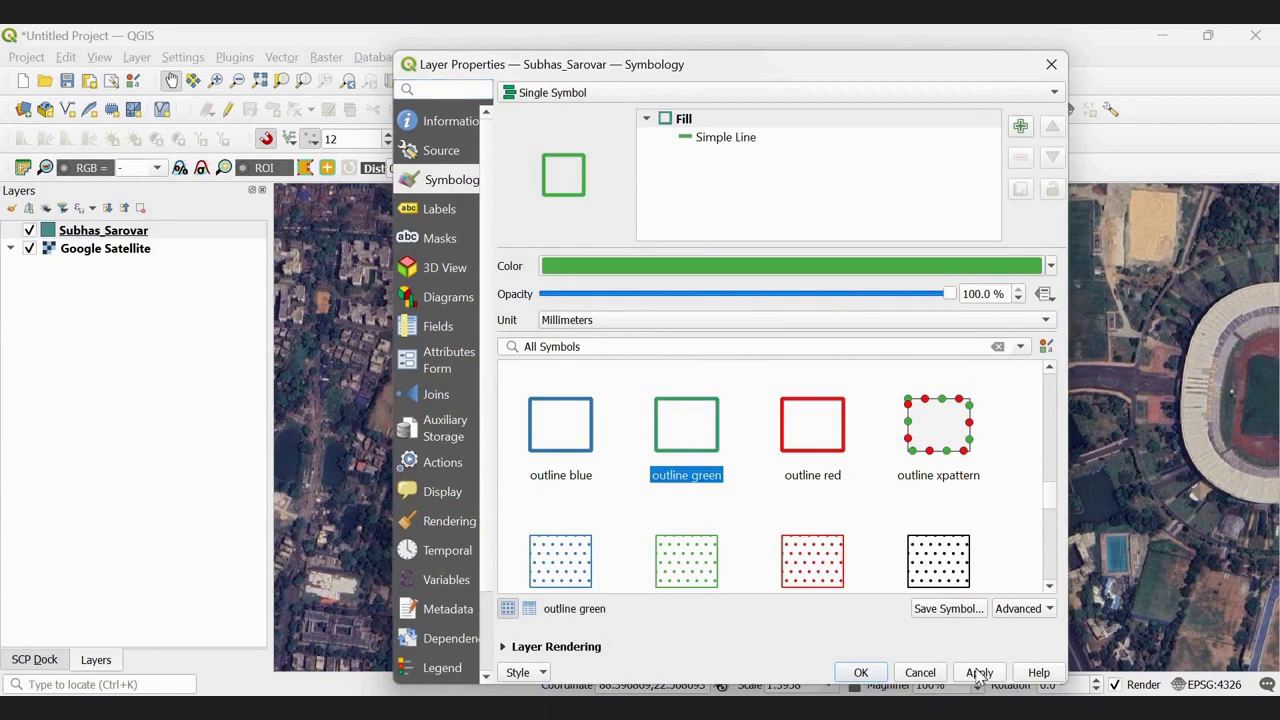
click(805, 446)
click(979, 672)
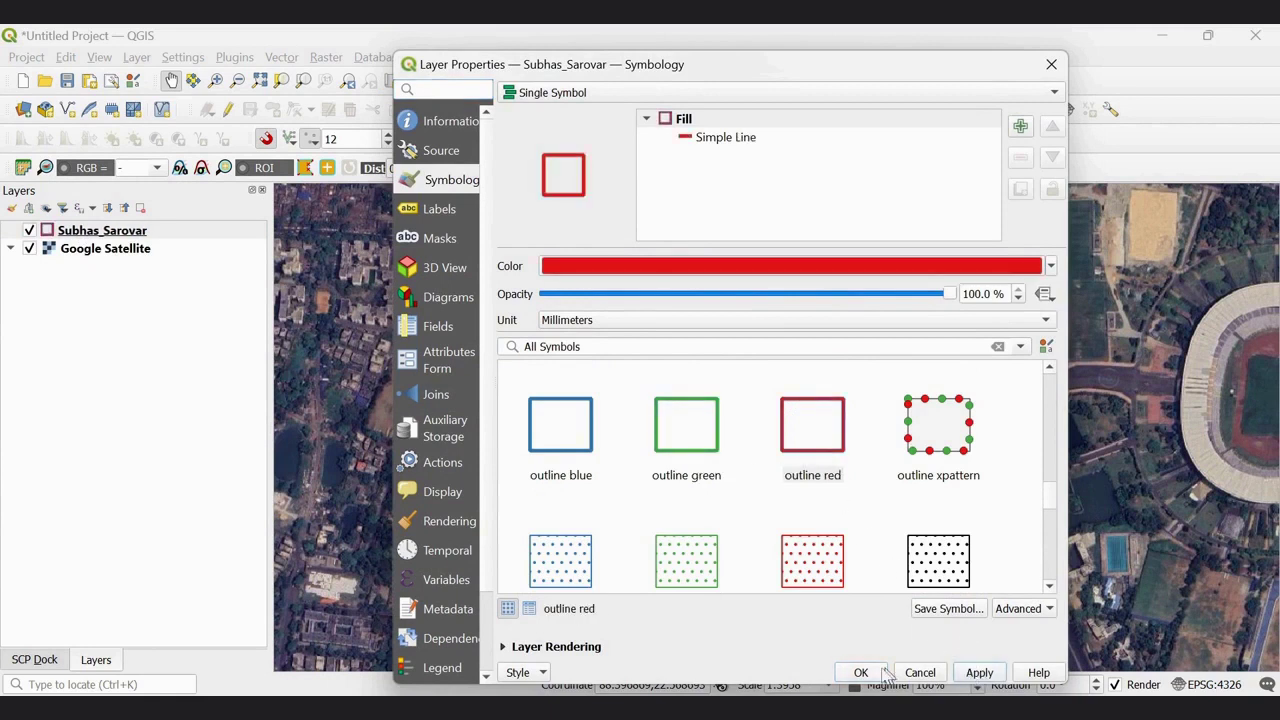
click(860, 672)
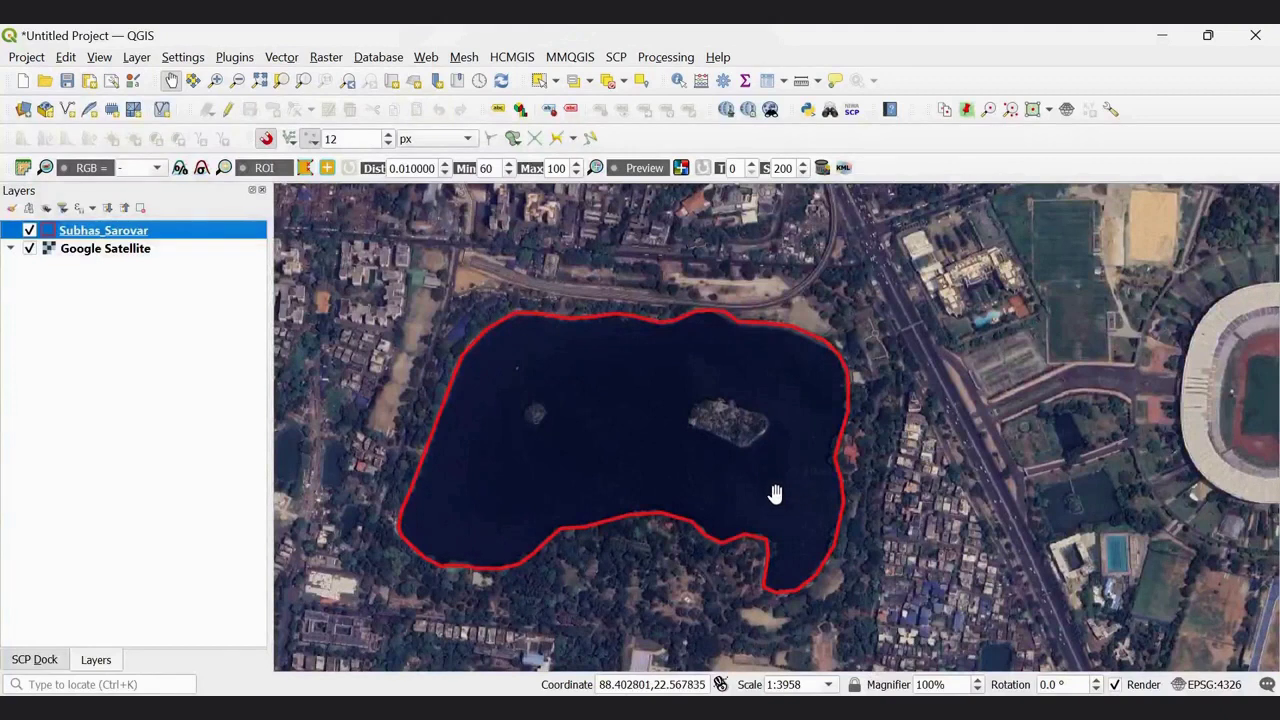
scroll(768, 490, down, 1)
drag(766, 487, 717, 438)
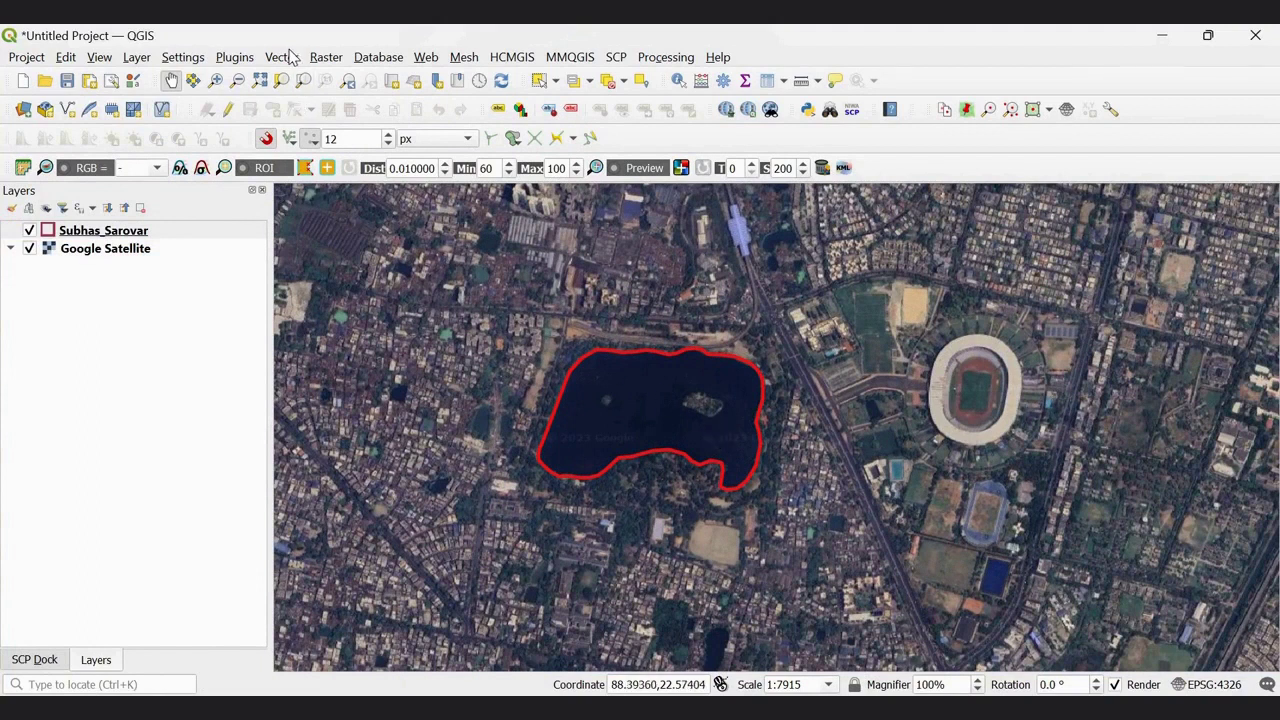
click(290, 58)
mouse_move(320, 79)
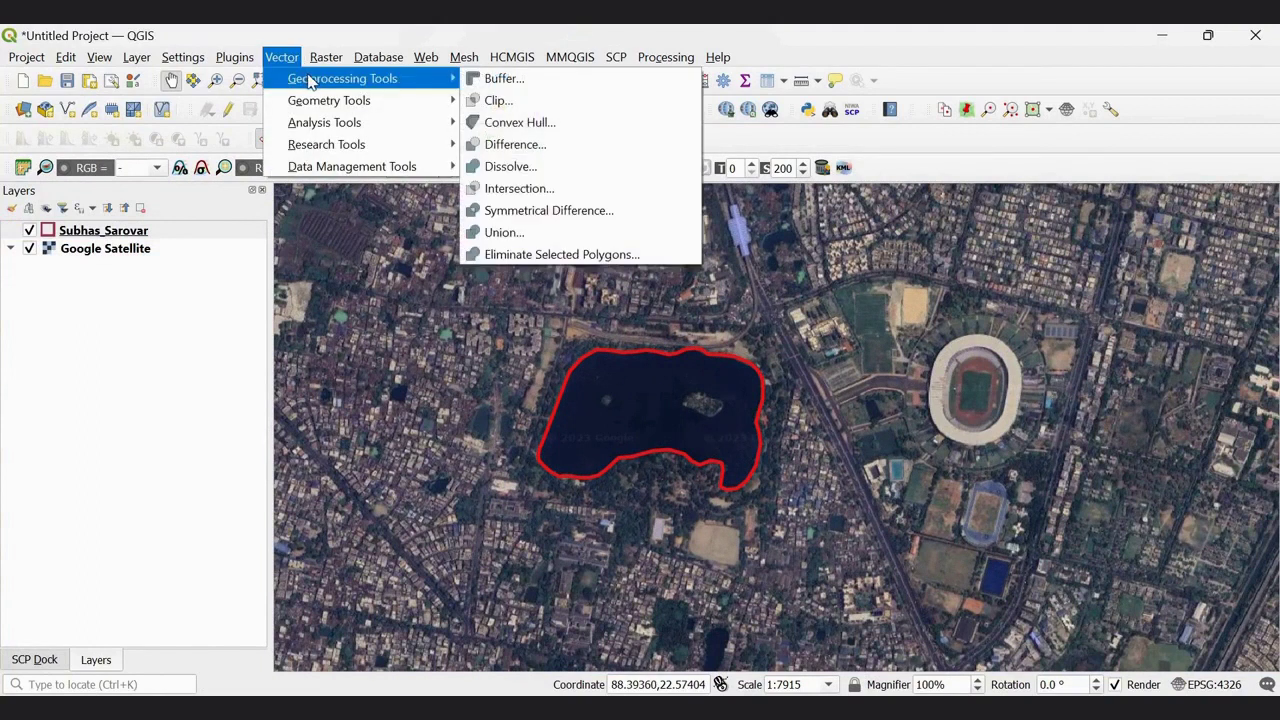
click(536, 80)
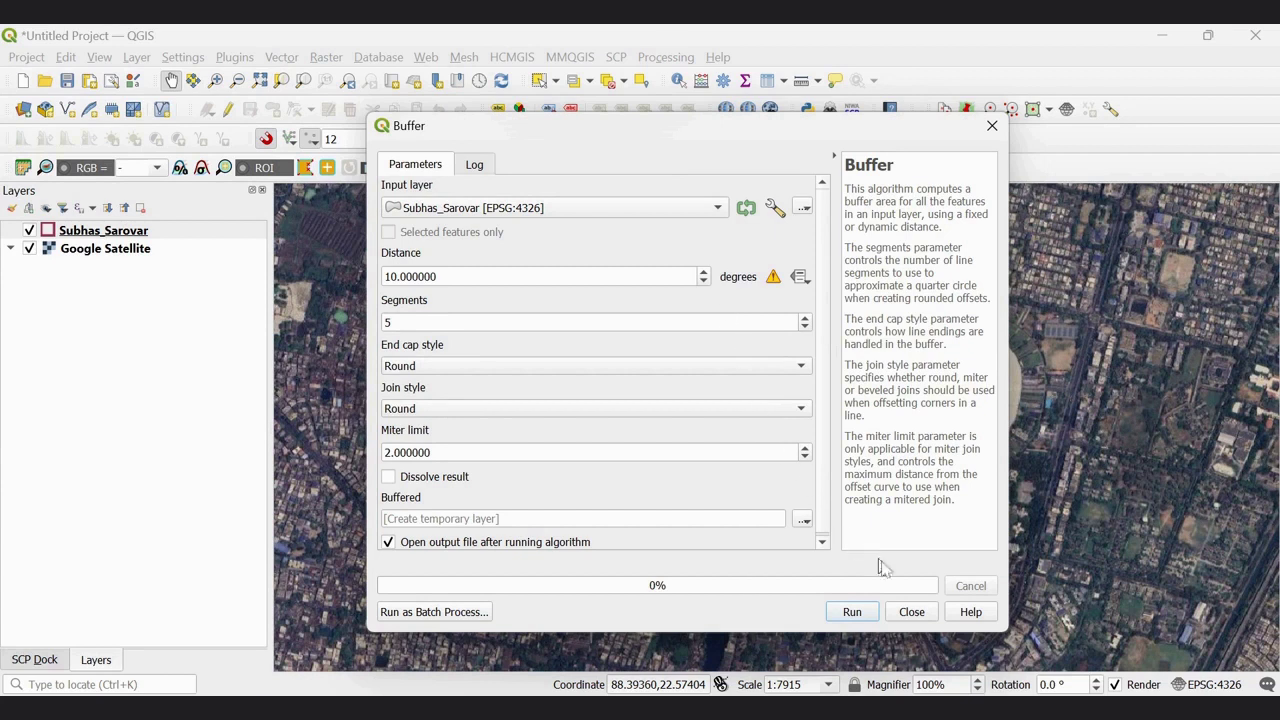
click(911, 612)
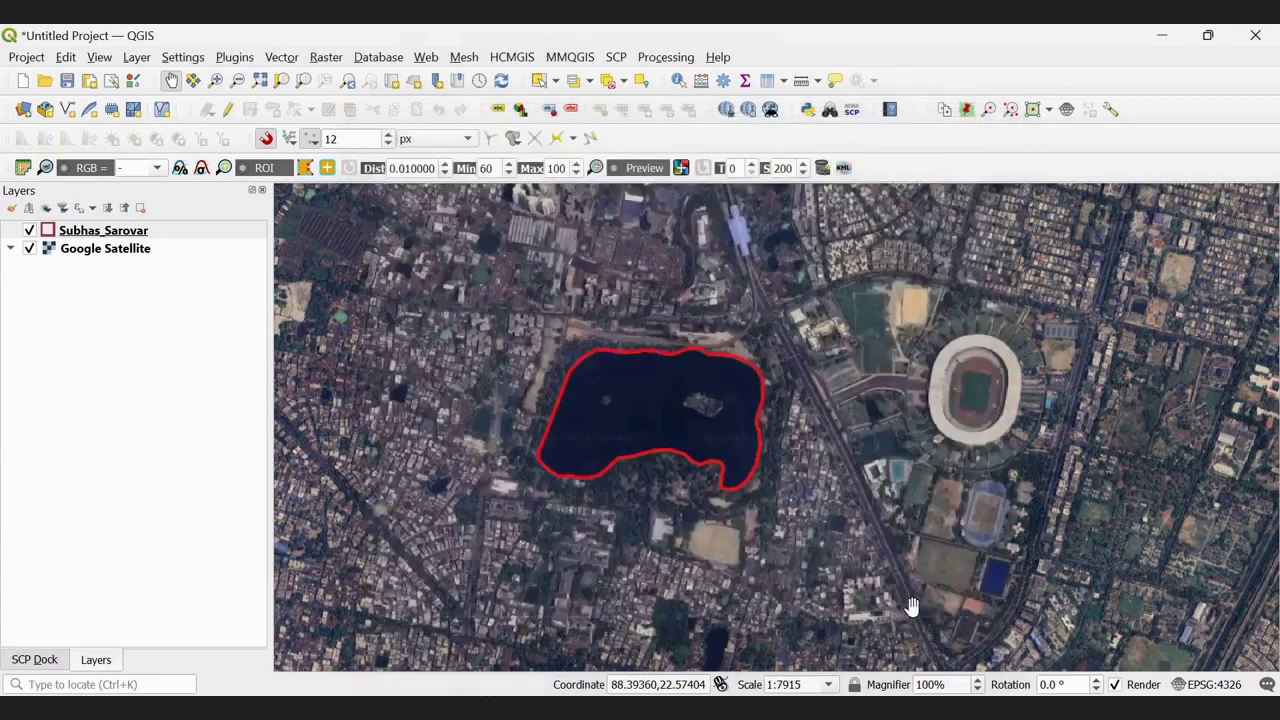
Step: Export the lake layer to a new shapefile named Subhas_Sarovar-UTM
right_click(116, 233)
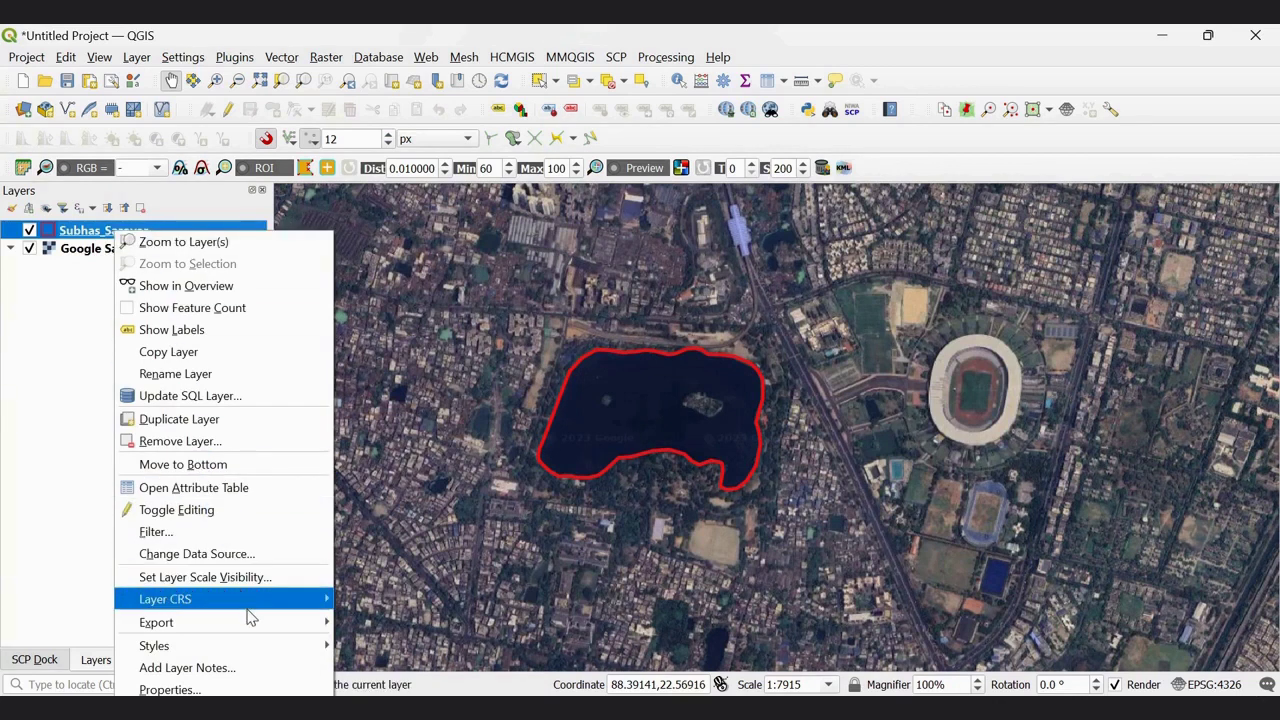
mouse_move(251, 622)
click(407, 619)
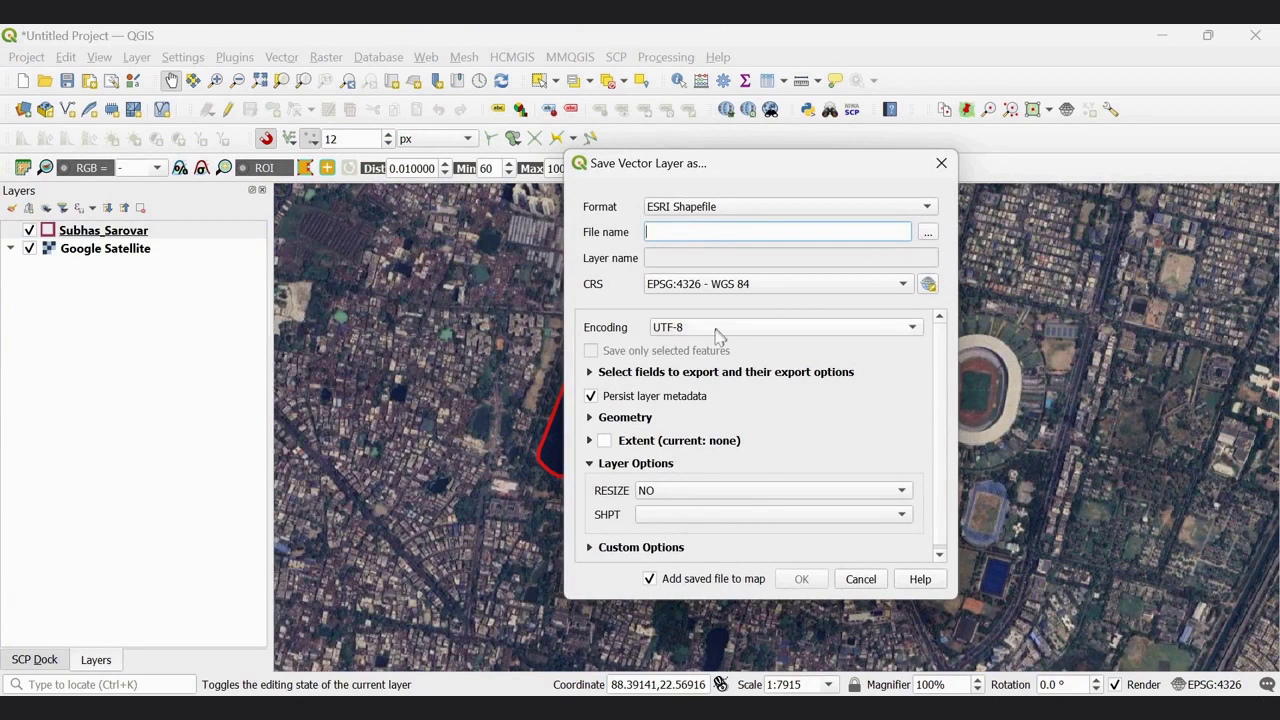
click(928, 232)
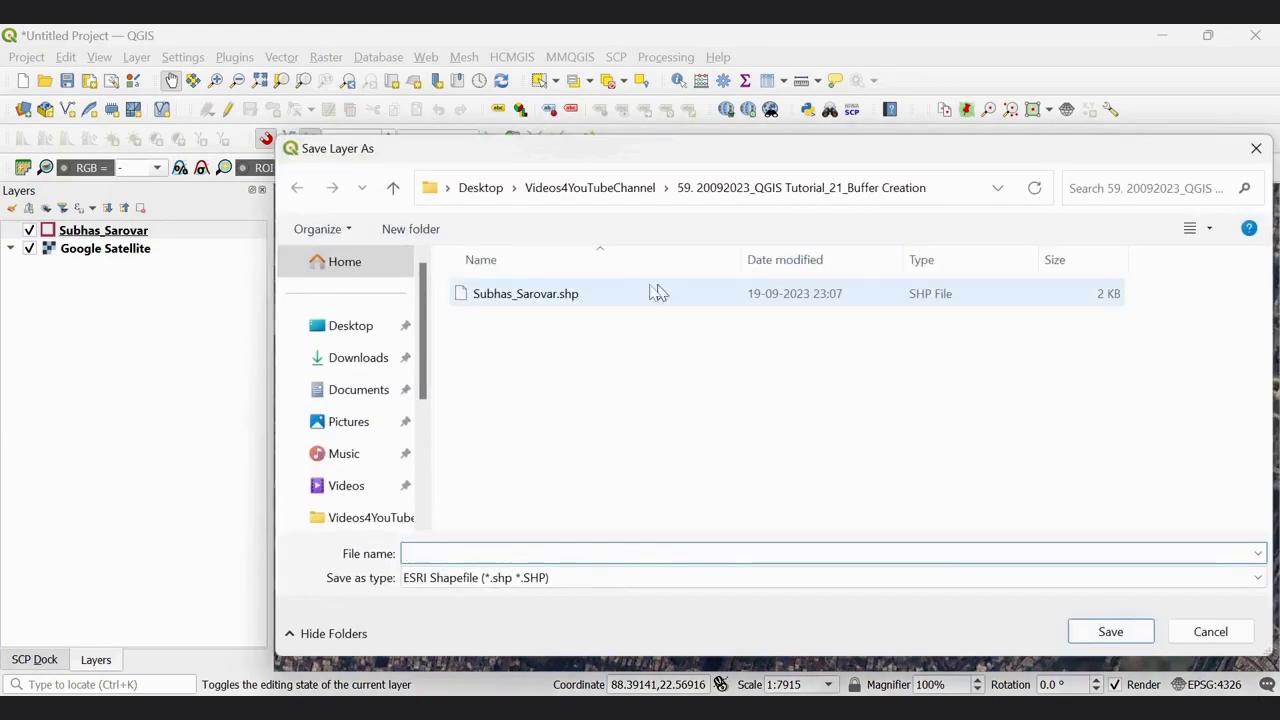
click(551, 297)
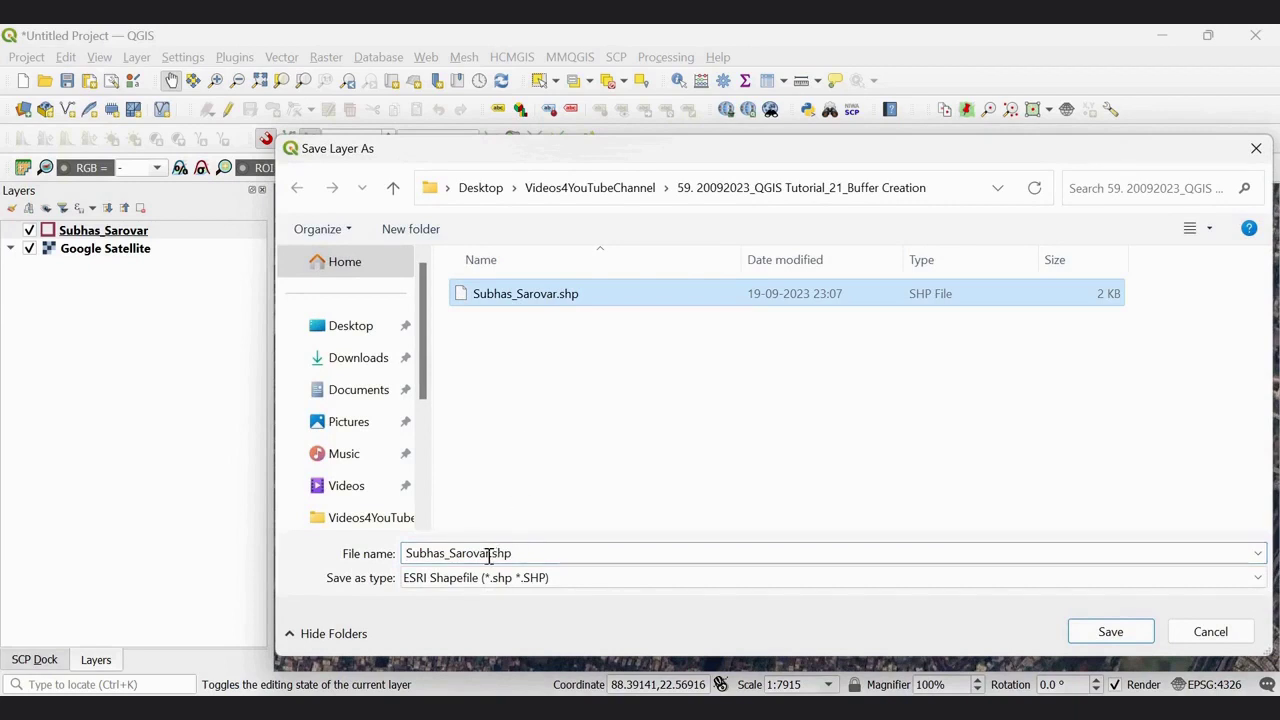
click(496, 555)
click(489, 553)
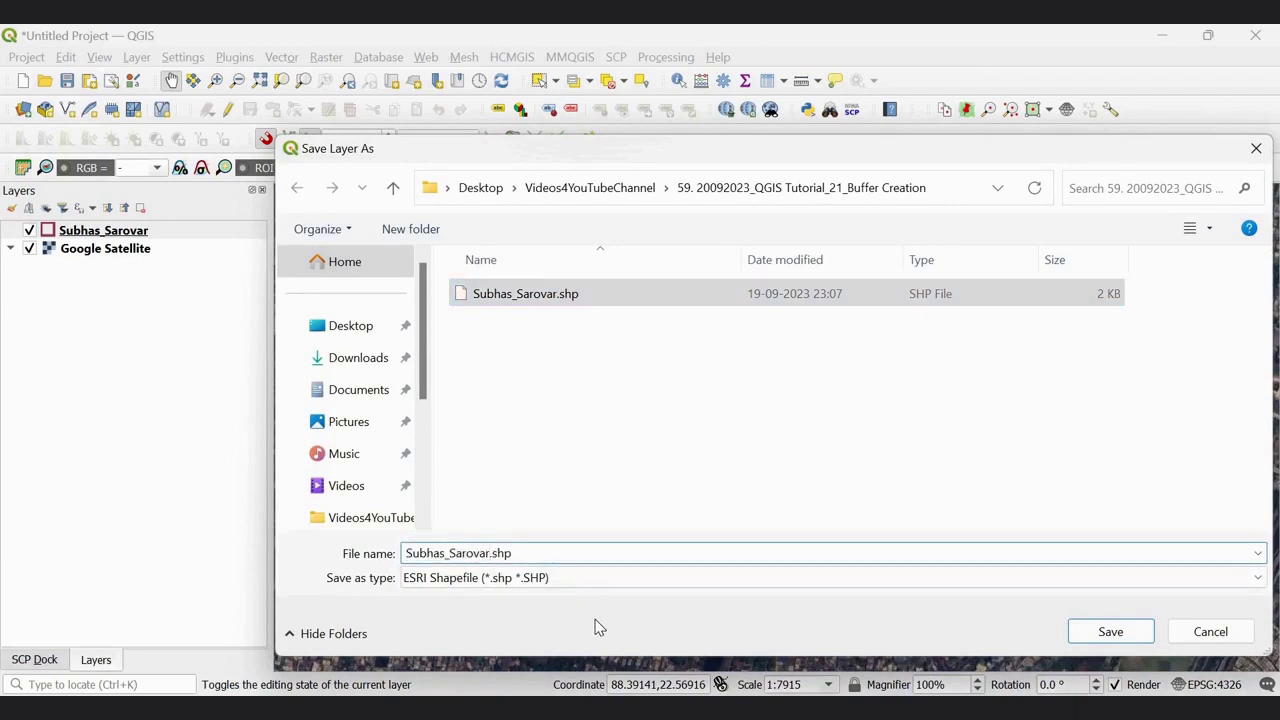
text(-UTM)
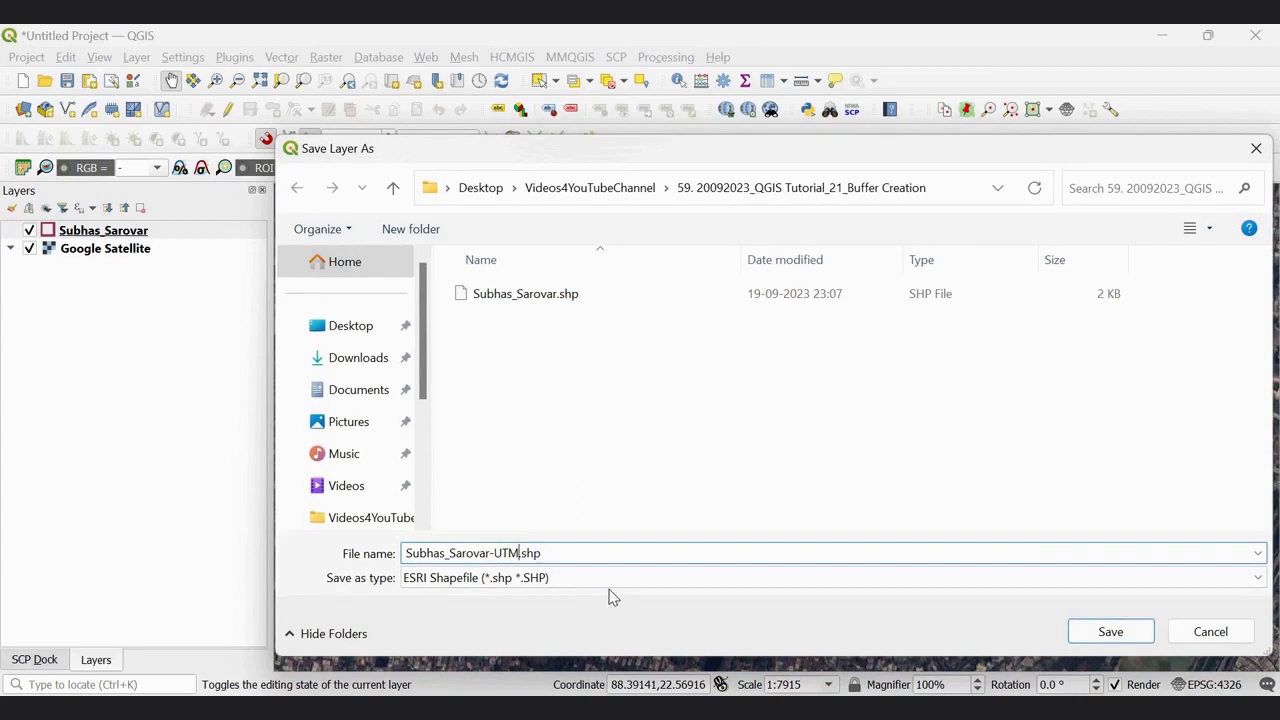
key(Delete)
key(Delete)
key(Delete)
key(Delete)
click(1130, 637)
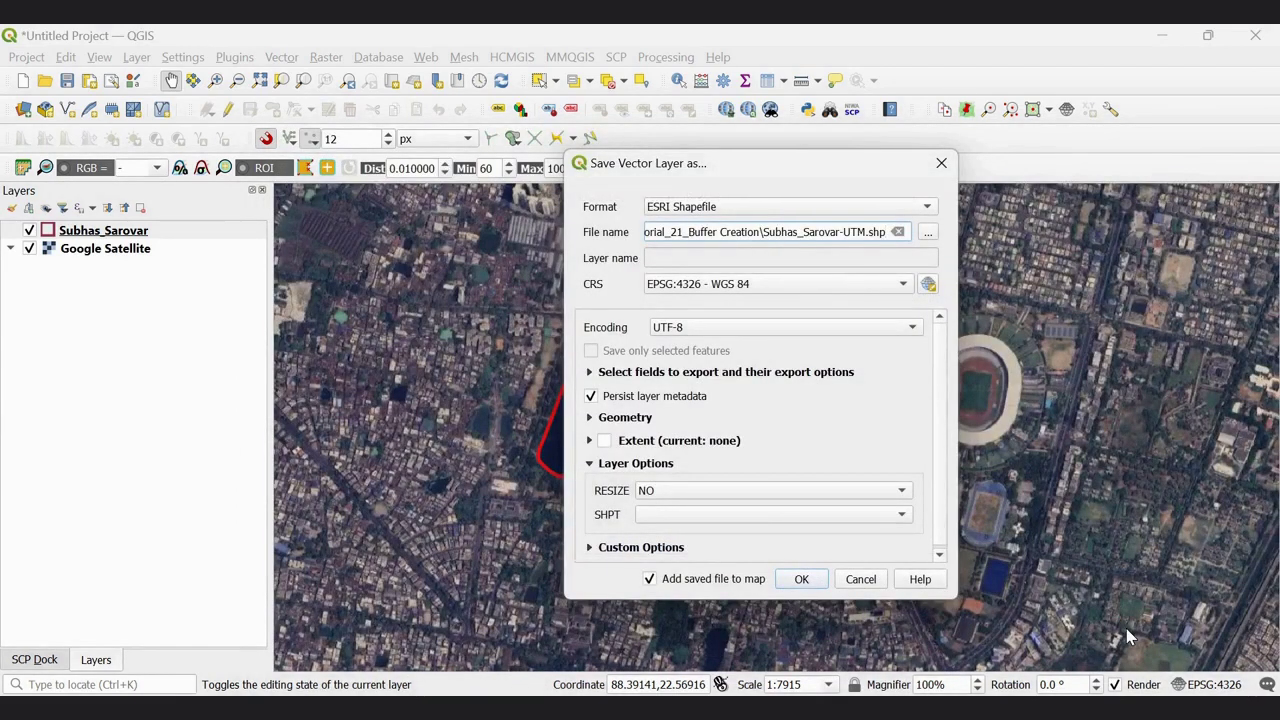
Step: Reproject the export to EPSG:32645 WGS 84 / UTM zone 45N and save it
click(903, 286)
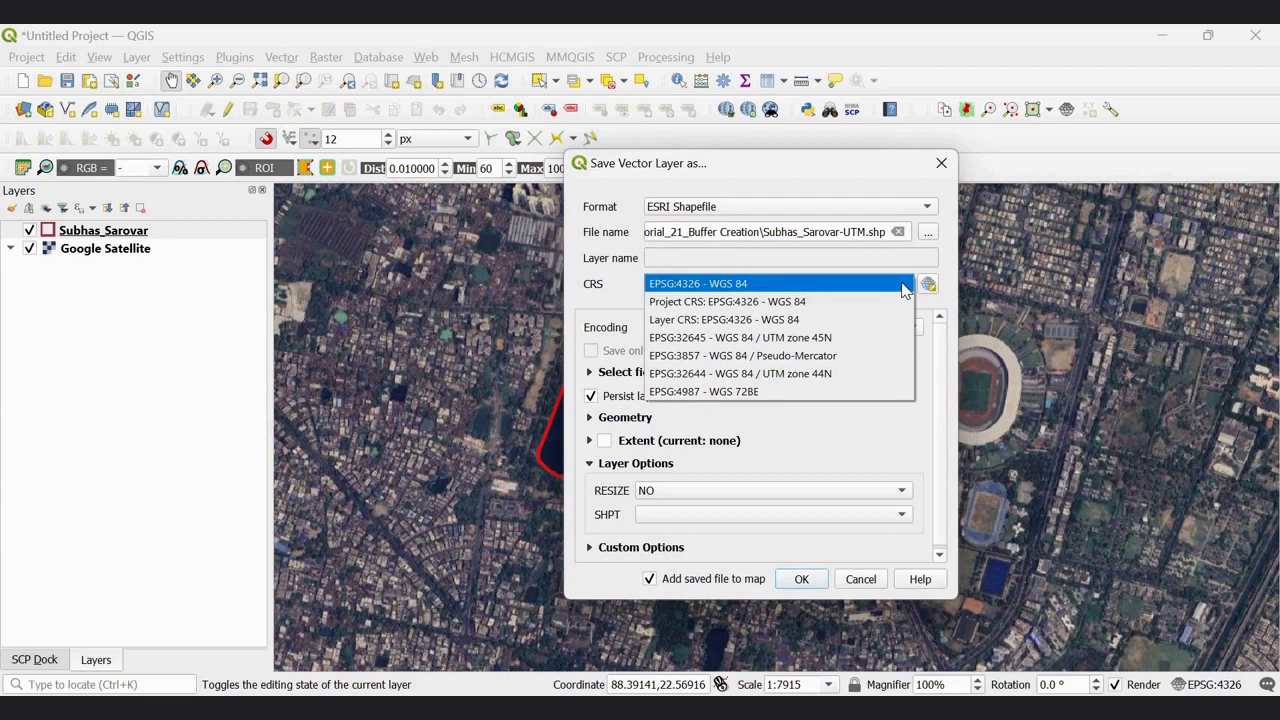
click(851, 338)
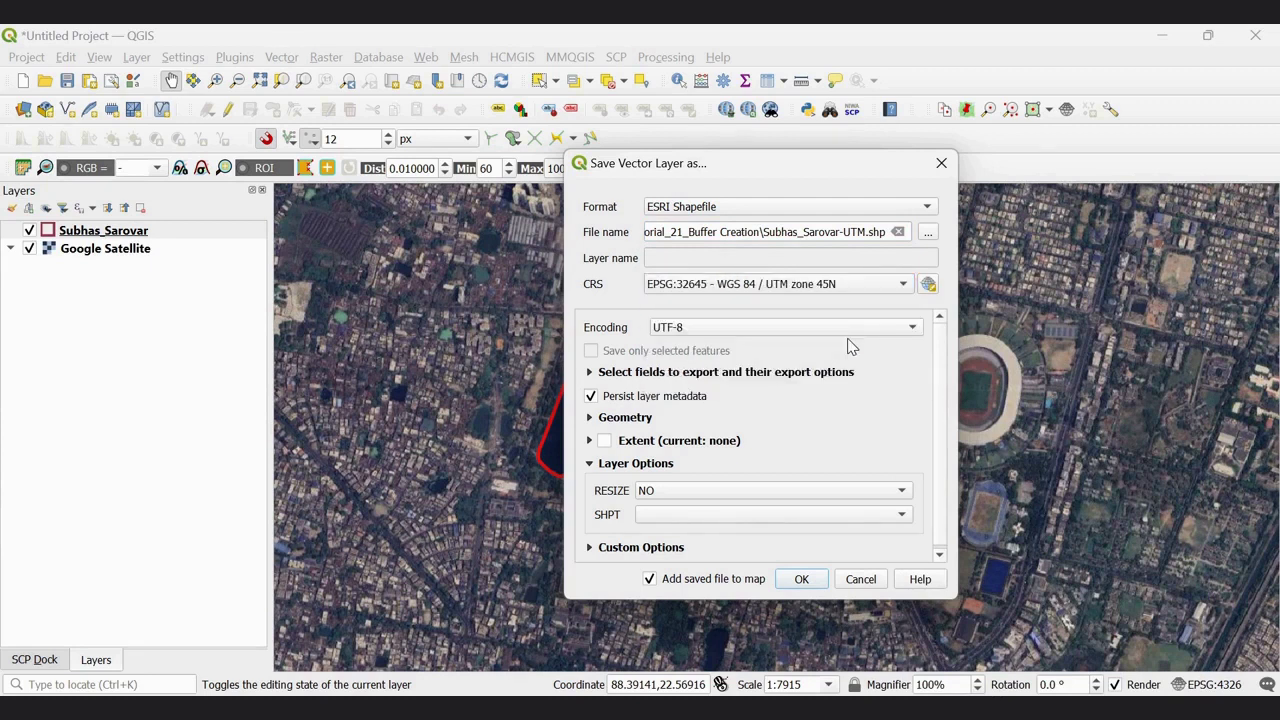
click(805, 580)
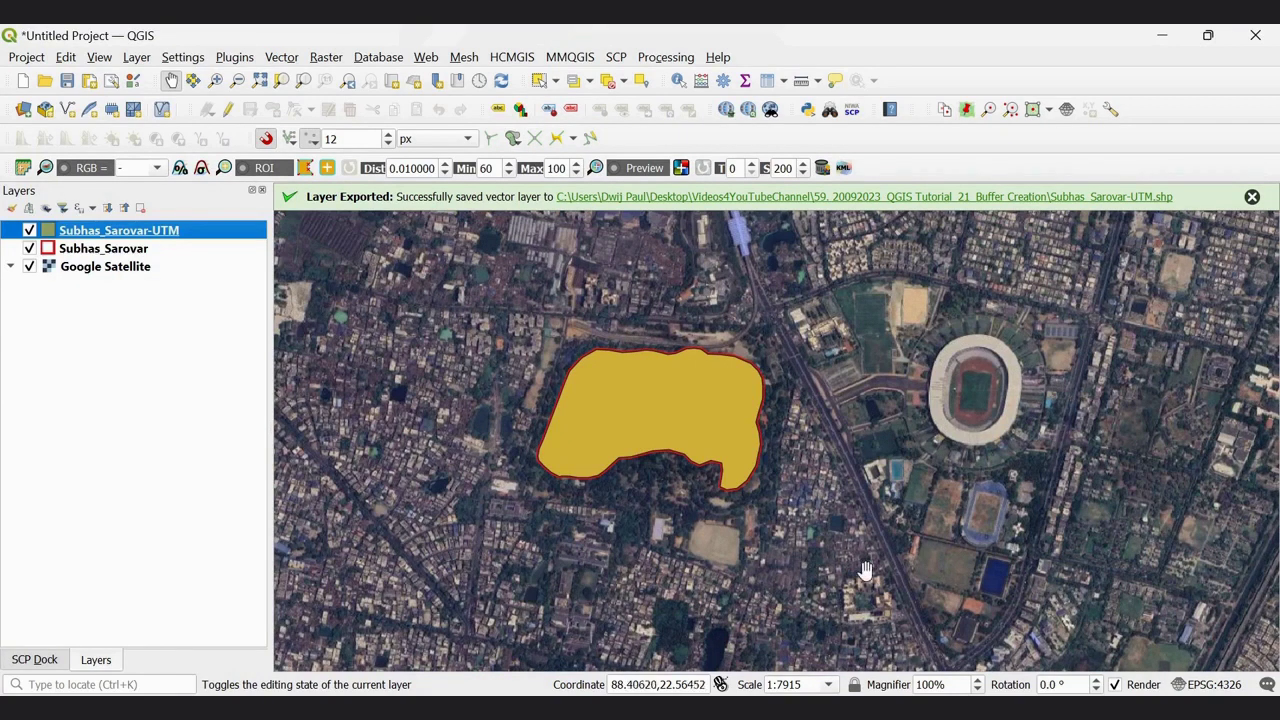
Step: Start a Buffer with Subhas_Sarovar-UTM as the input layer
click(290, 57)
mouse_move(305, 82)
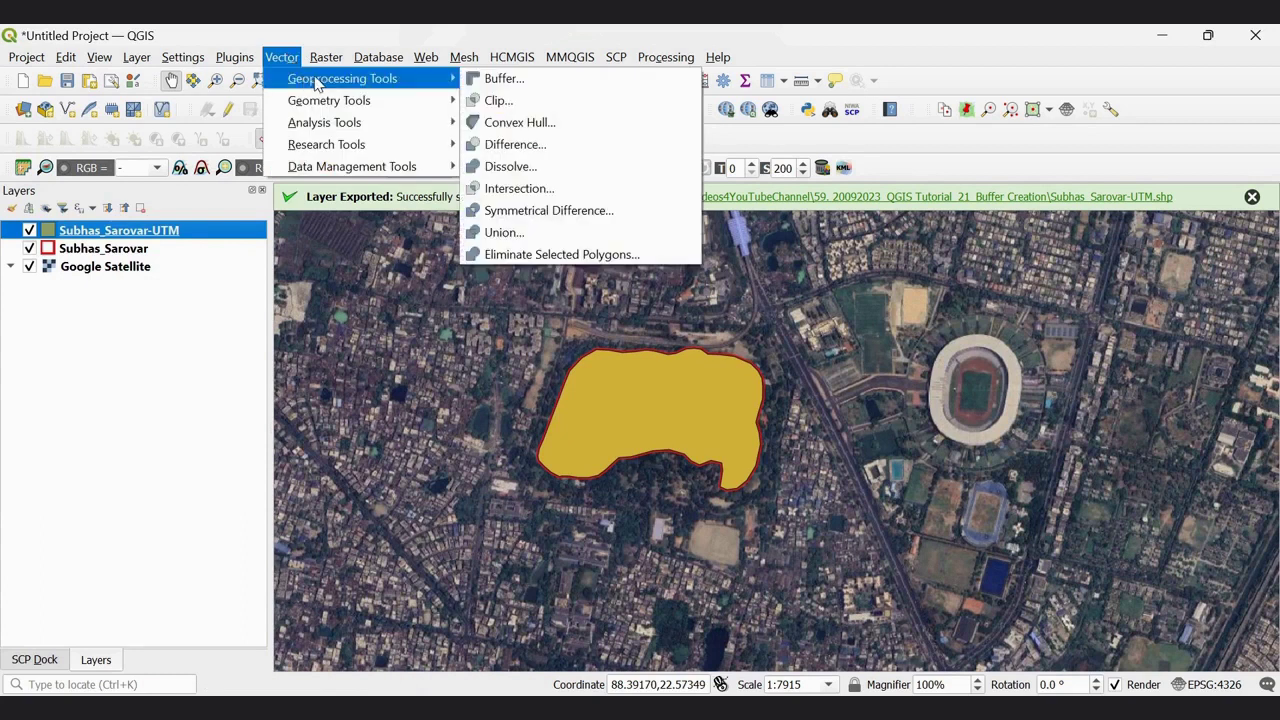
click(565, 82)
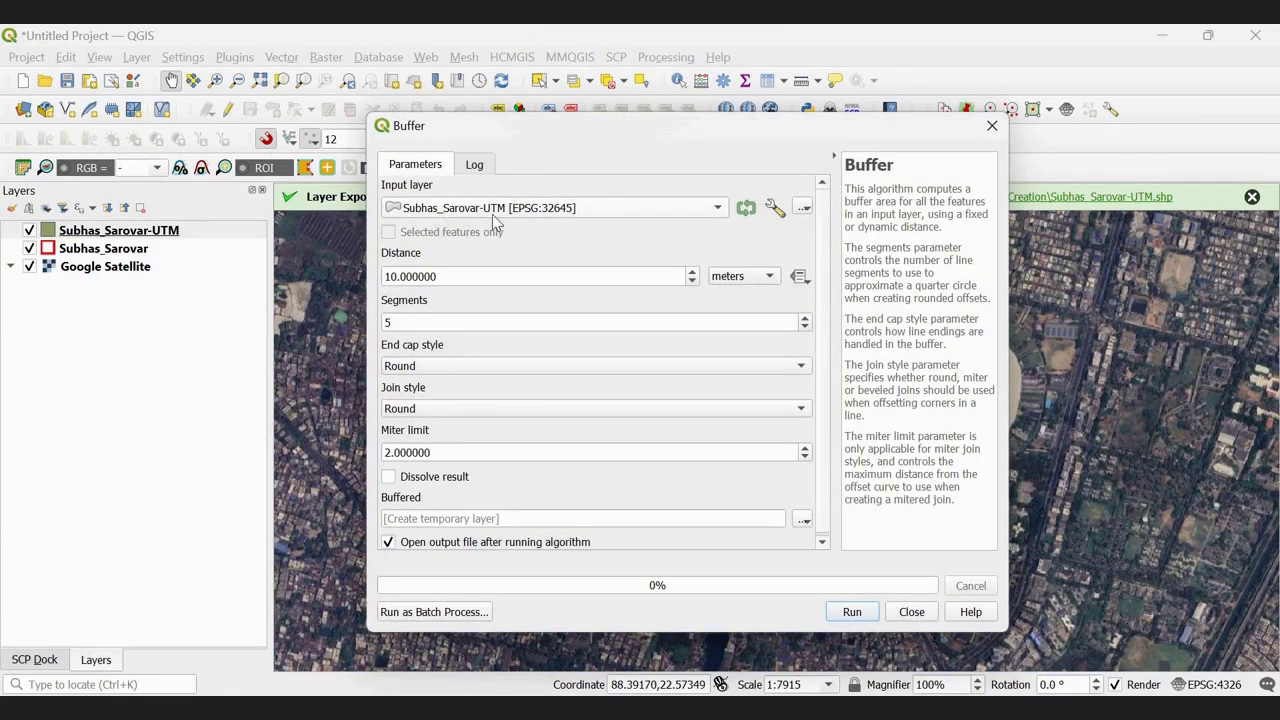
click(718, 210)
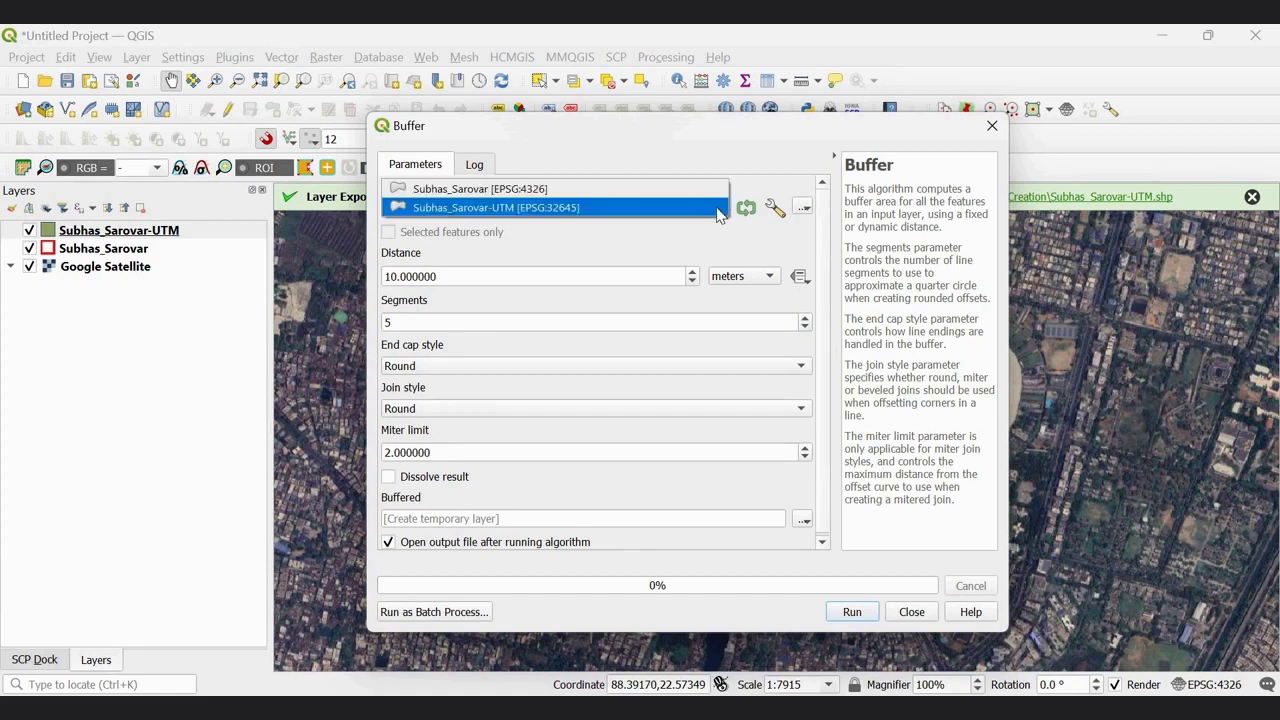
click(664, 210)
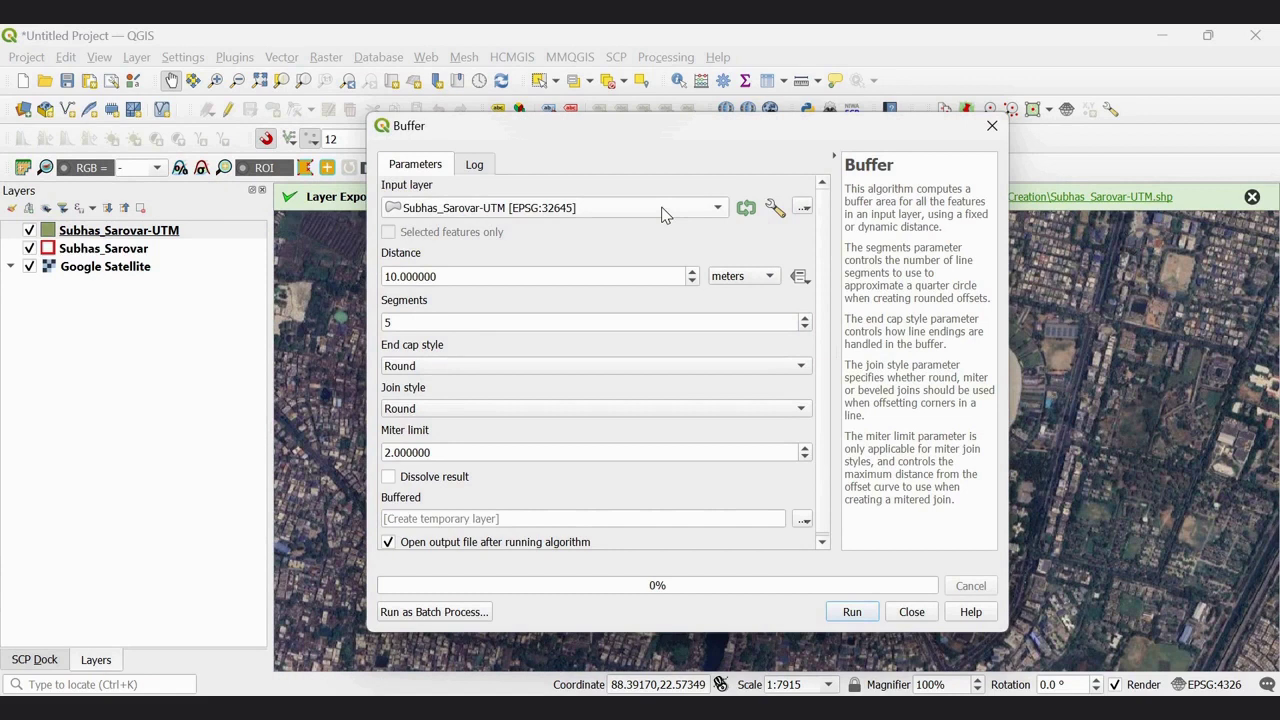
Step: Set buffer distance 500 meters and 50 segments, keeping a temporary output layer
click(776, 280)
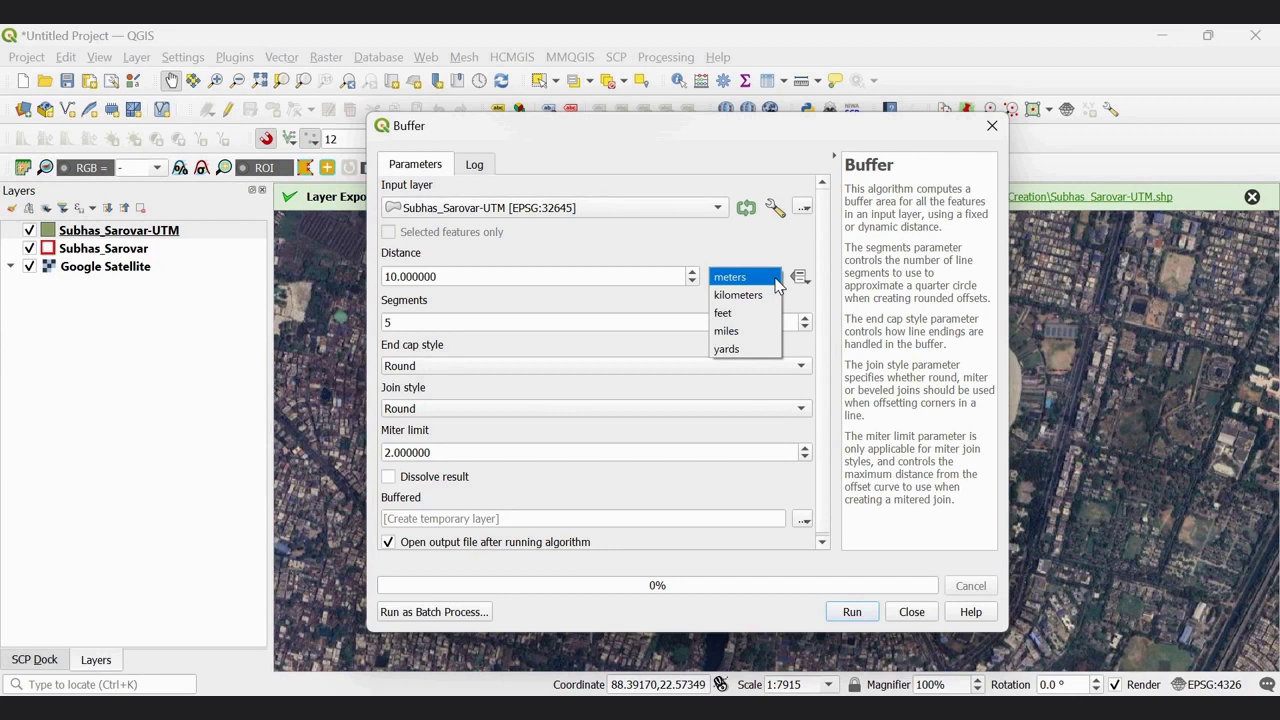
click(774, 279)
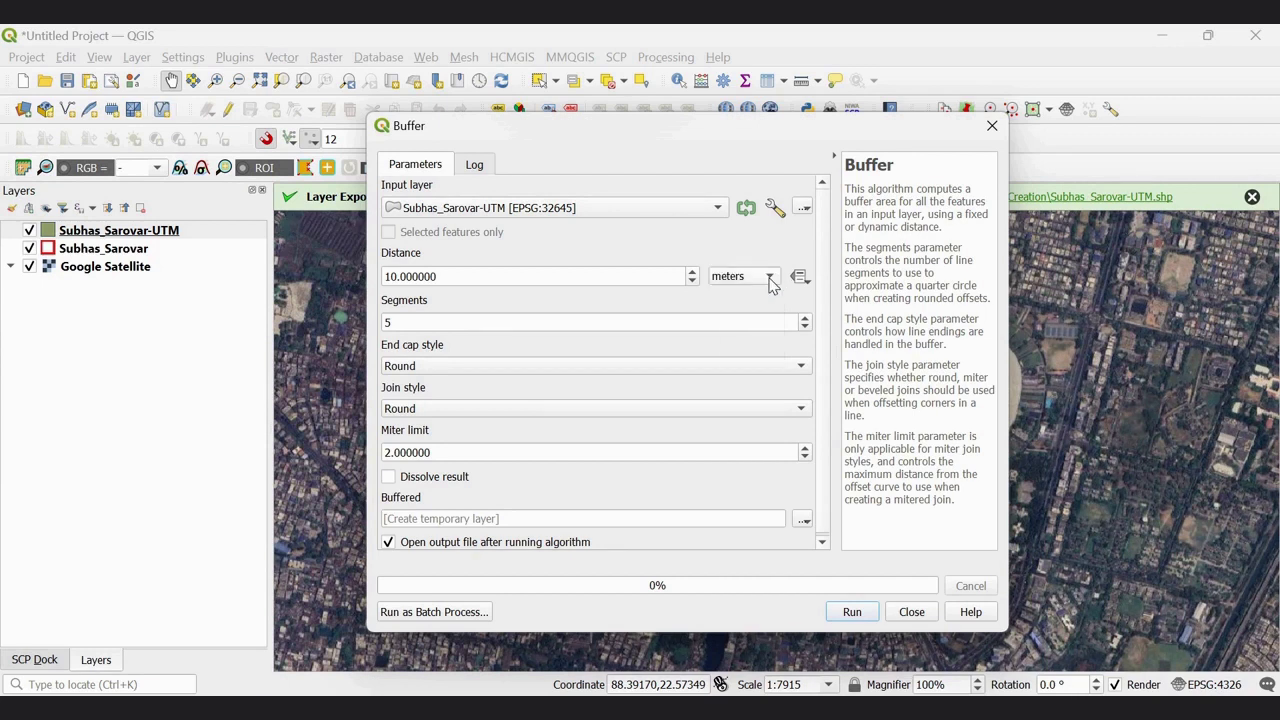
click(393, 276)
key(BackSpace)
key(BackSpace)
key(BackSpace)
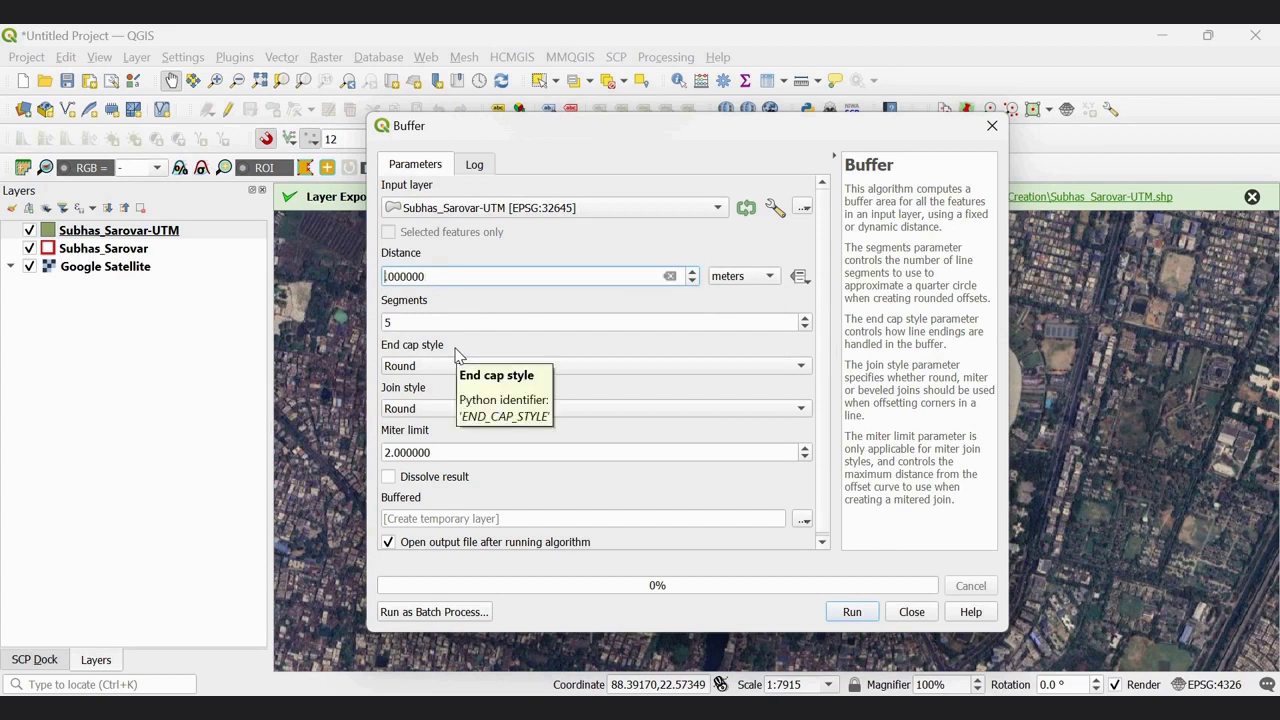
text(500.)
click(450, 323)
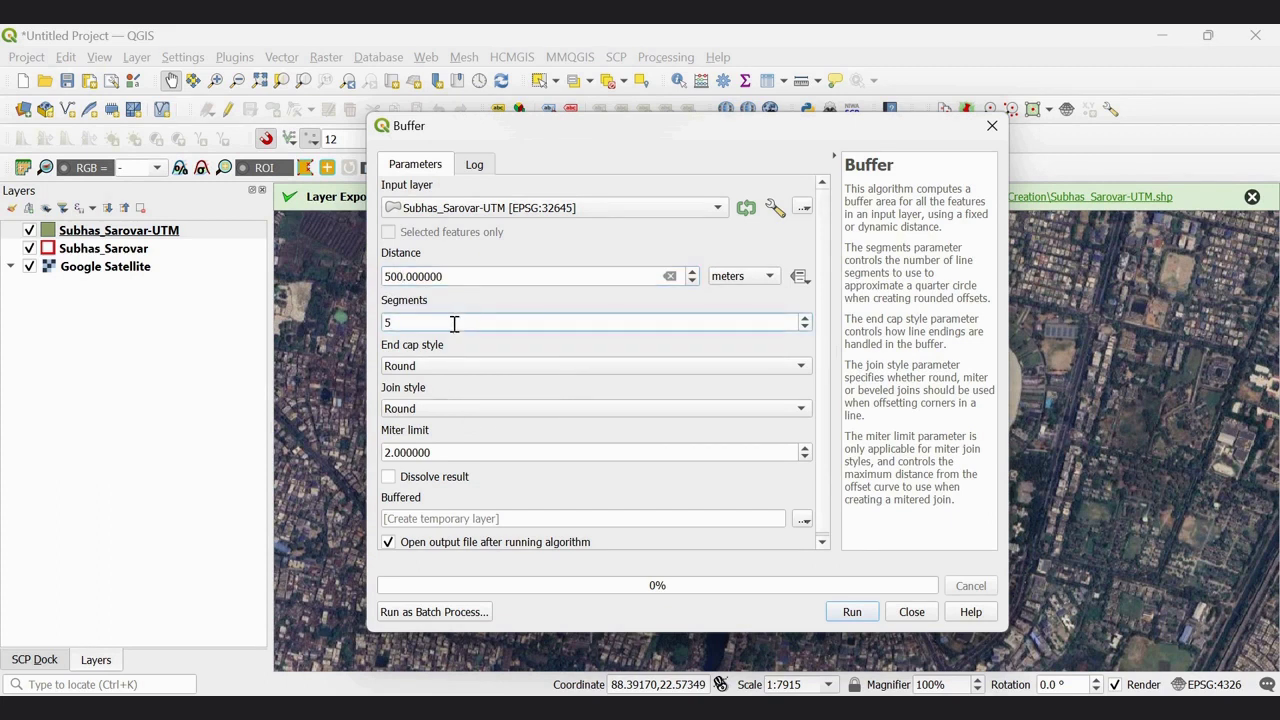
text(0)
click(804, 521)
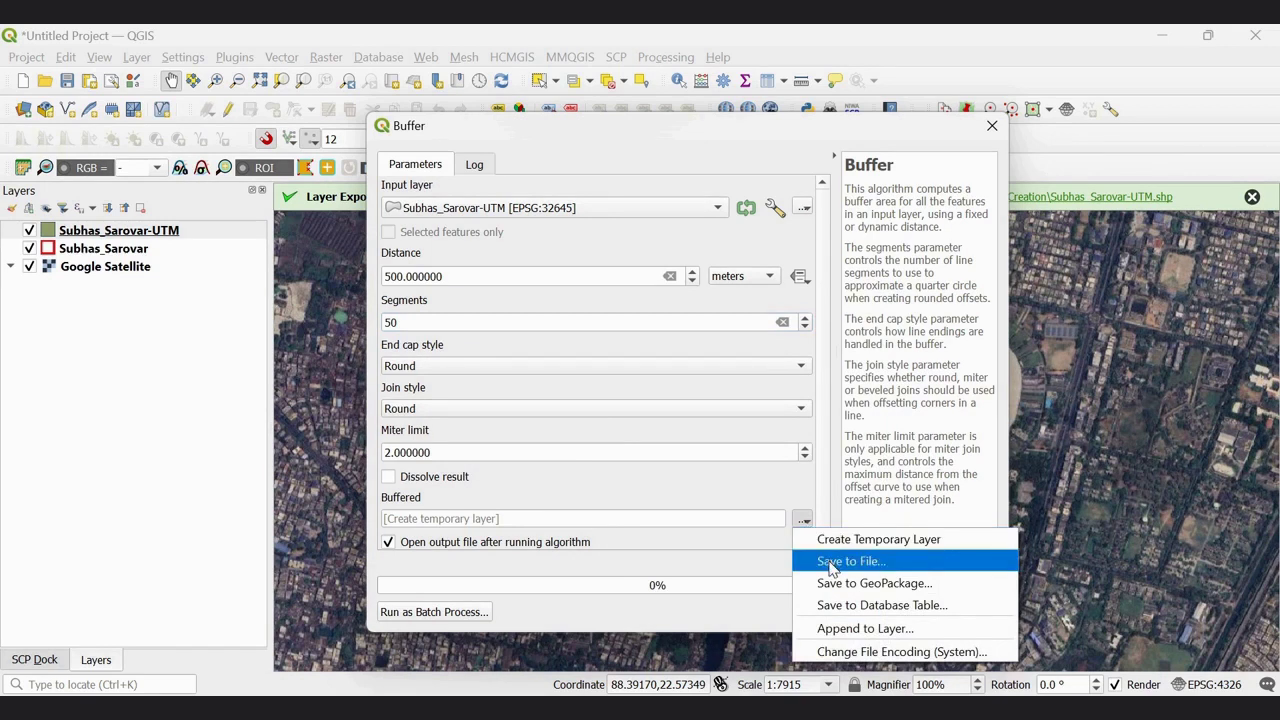
click(772, 486)
scroll(660, 550, down, 1)
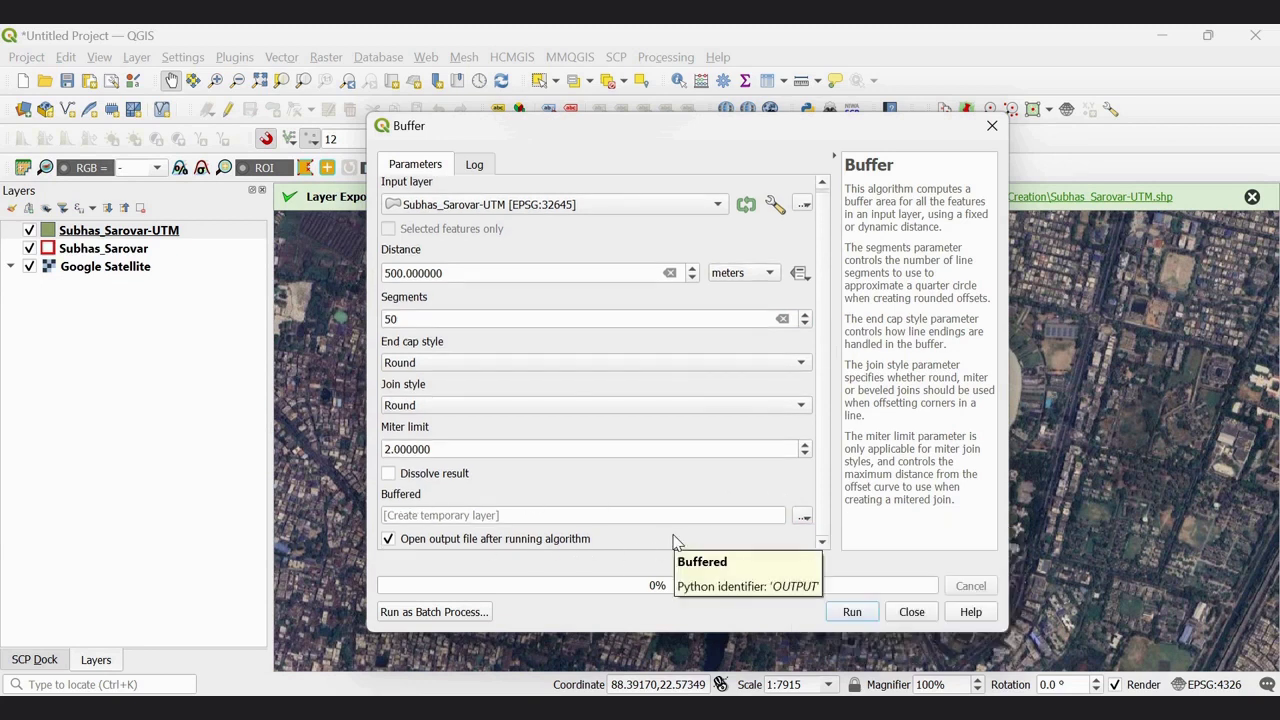
Step: Run the 500 m buffer and toggle the new Buffered layer to check it
click(851, 612)
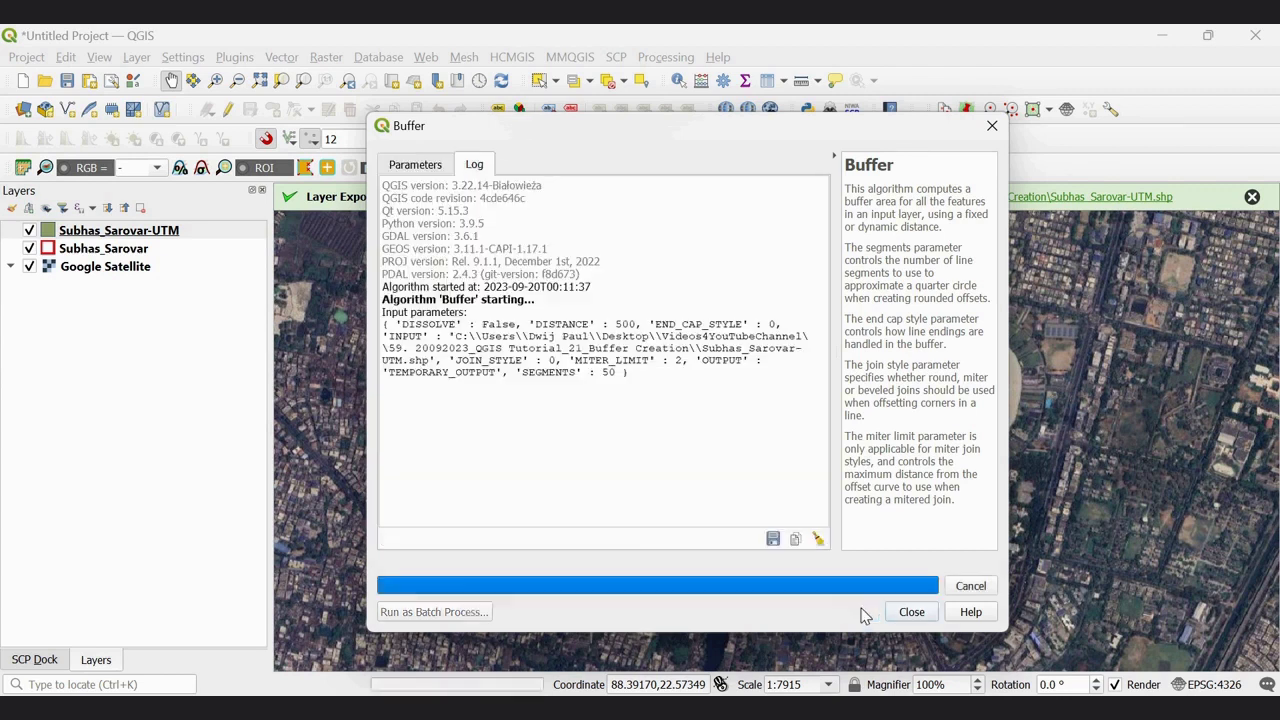
click(911, 612)
scroll(766, 505, down, 1)
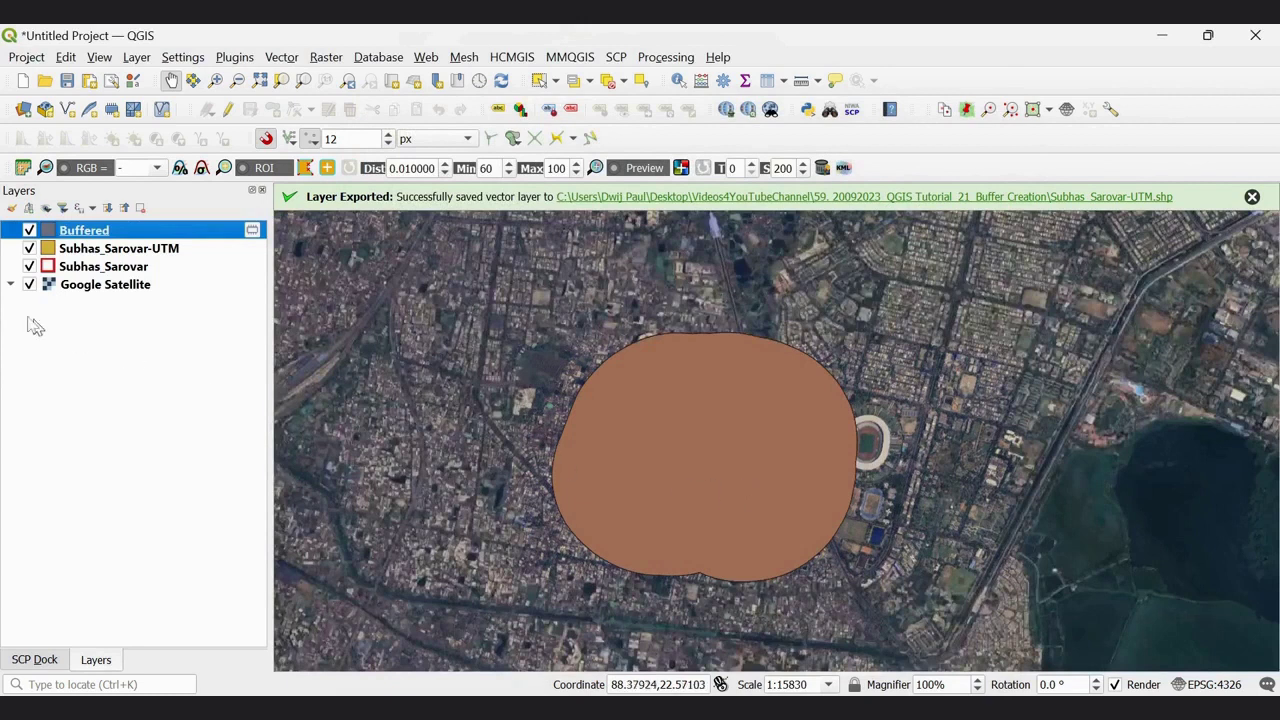
click(30, 231)
click(30, 231)
click(30, 231)
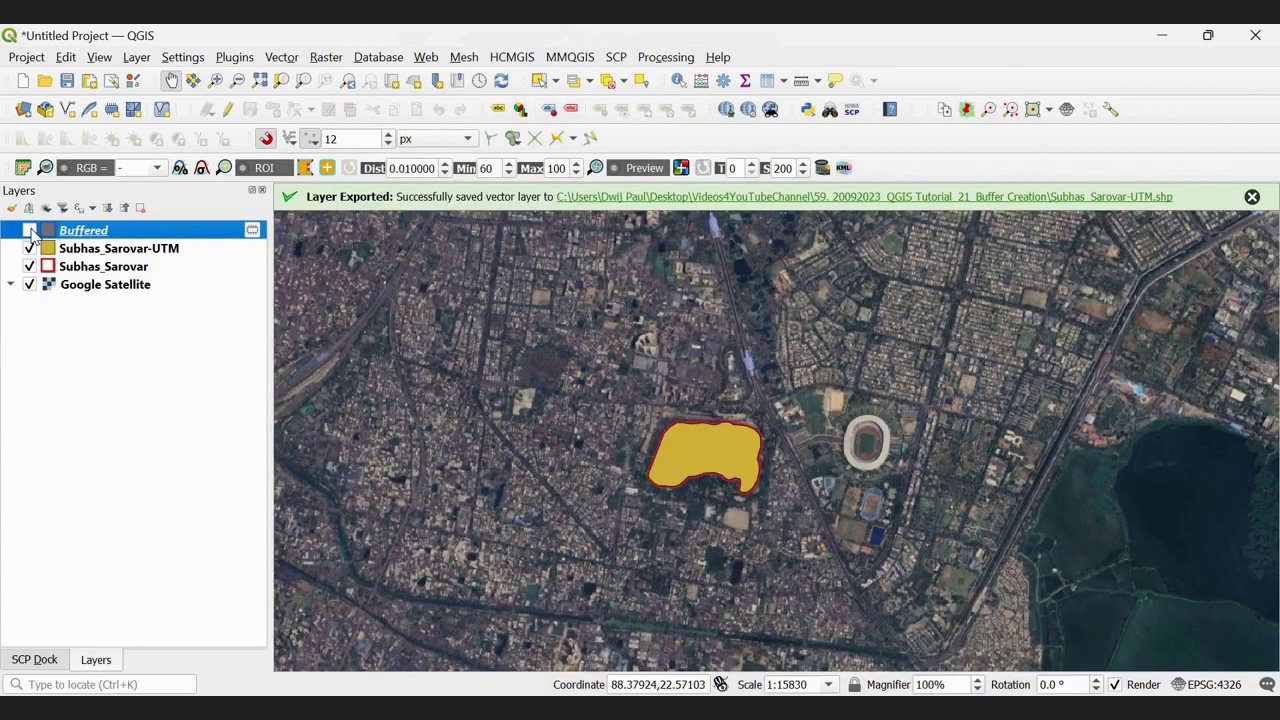
click(30, 231)
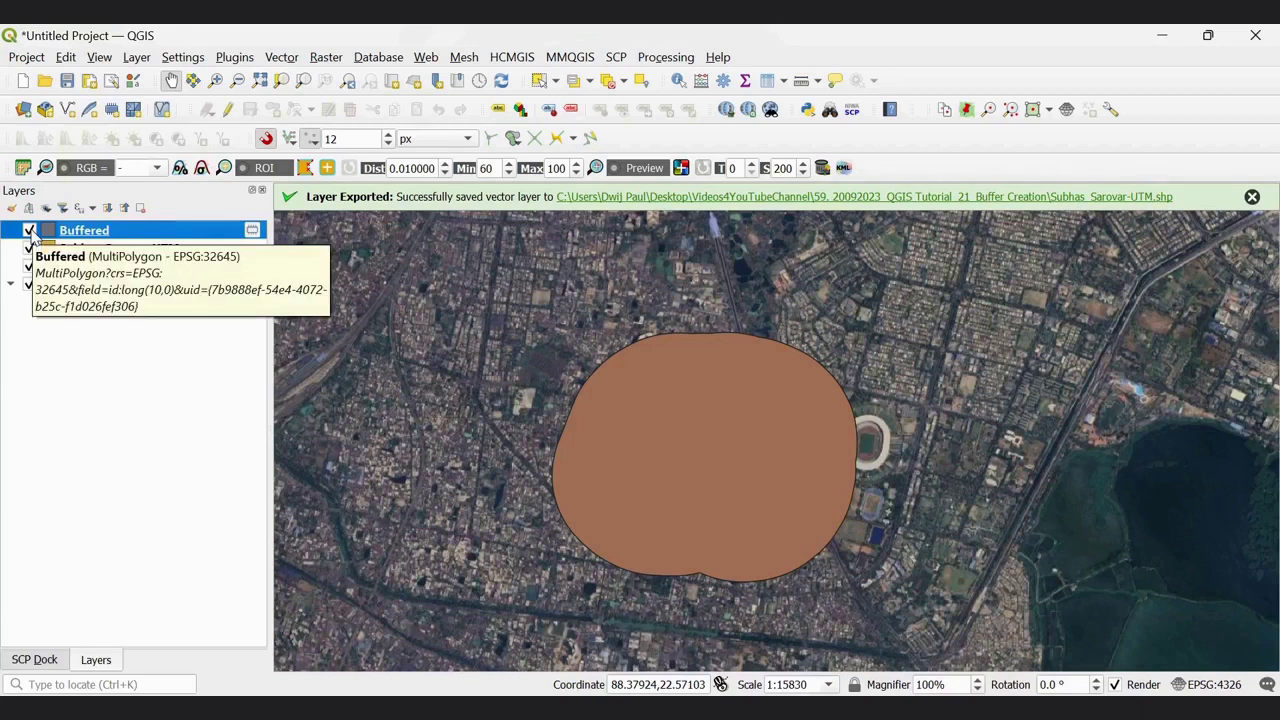
Step: Hide the earlier brown buffer layer and toggle Subhas_Sarovar-UTM off and on to compare
right_click(180, 236)
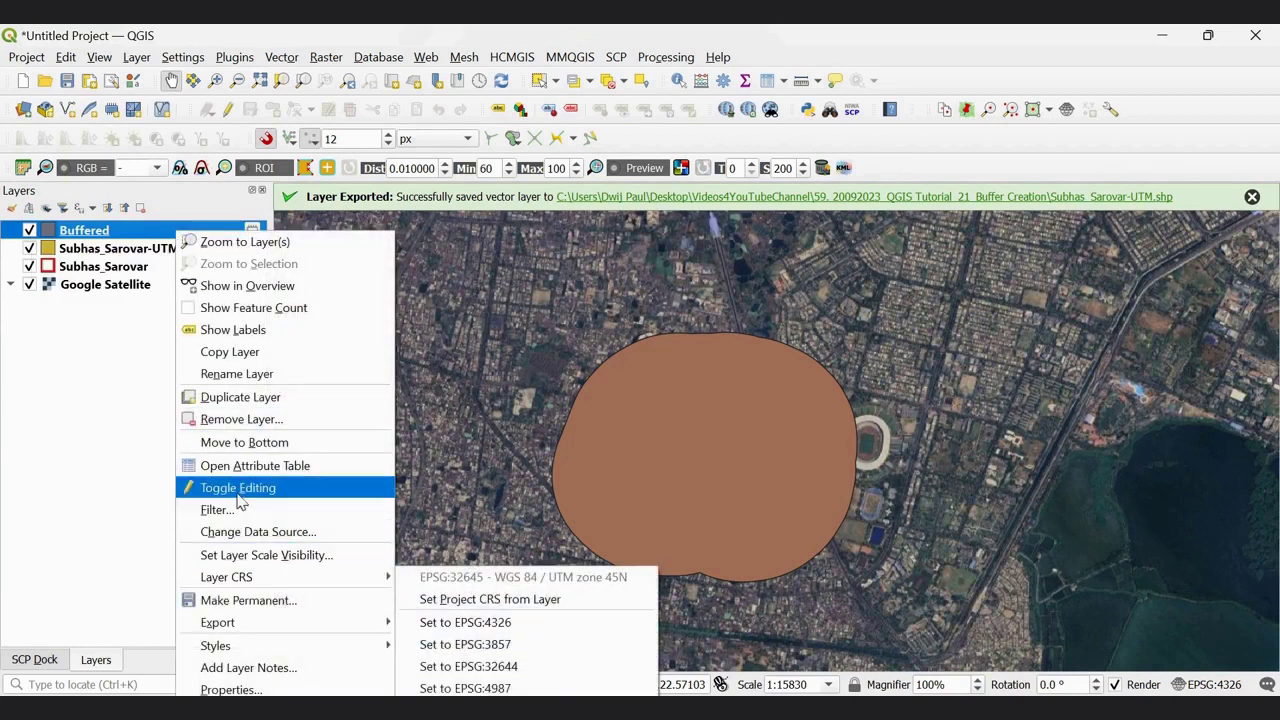
mouse_move(246, 621)
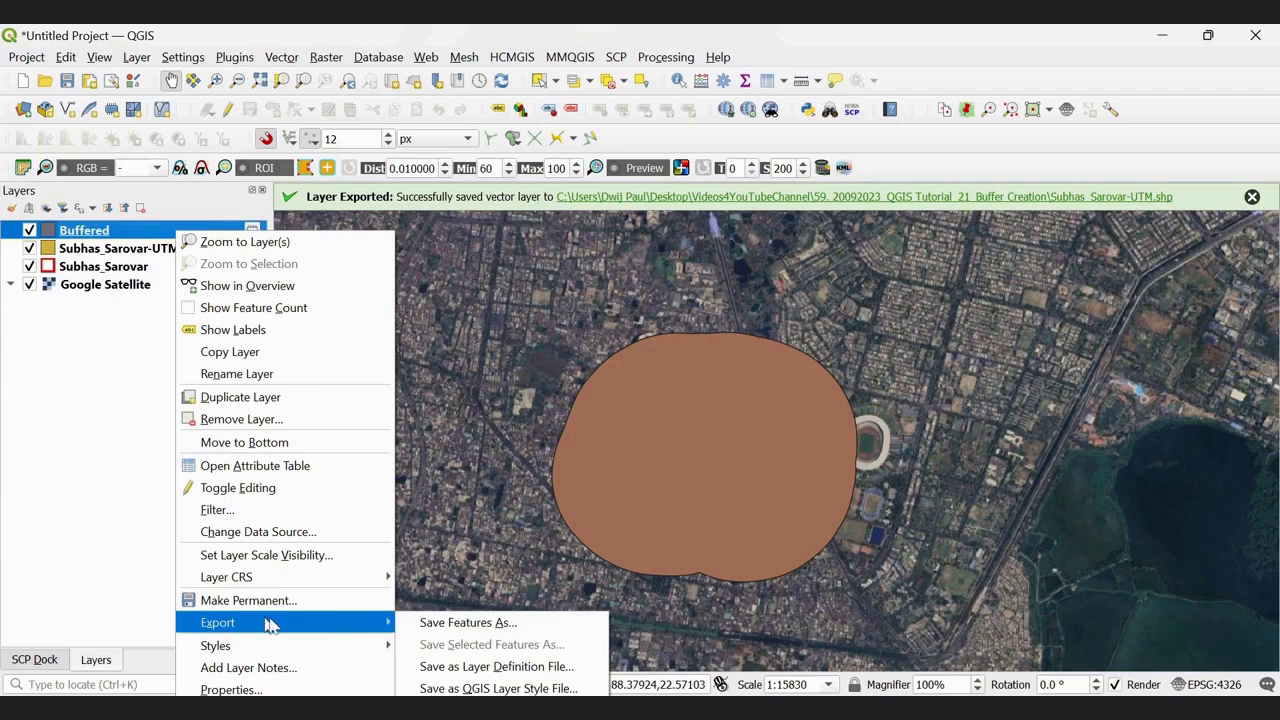
click(43, 400)
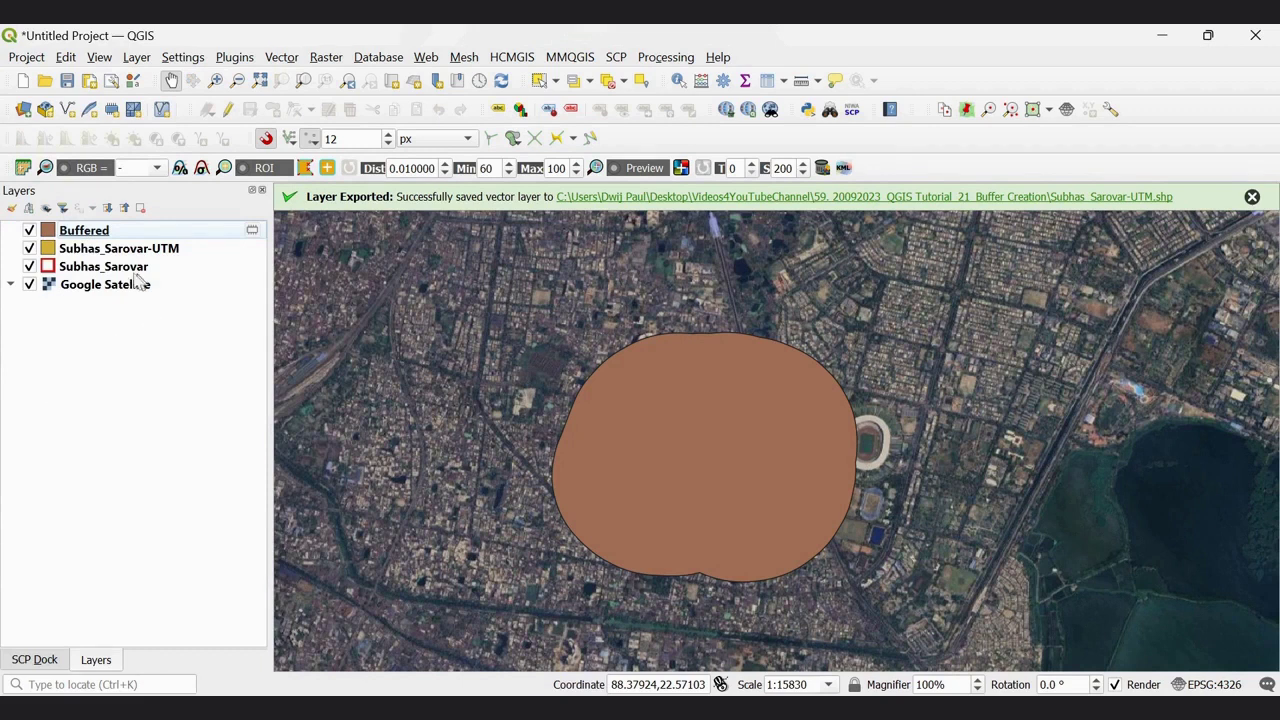
click(29, 231)
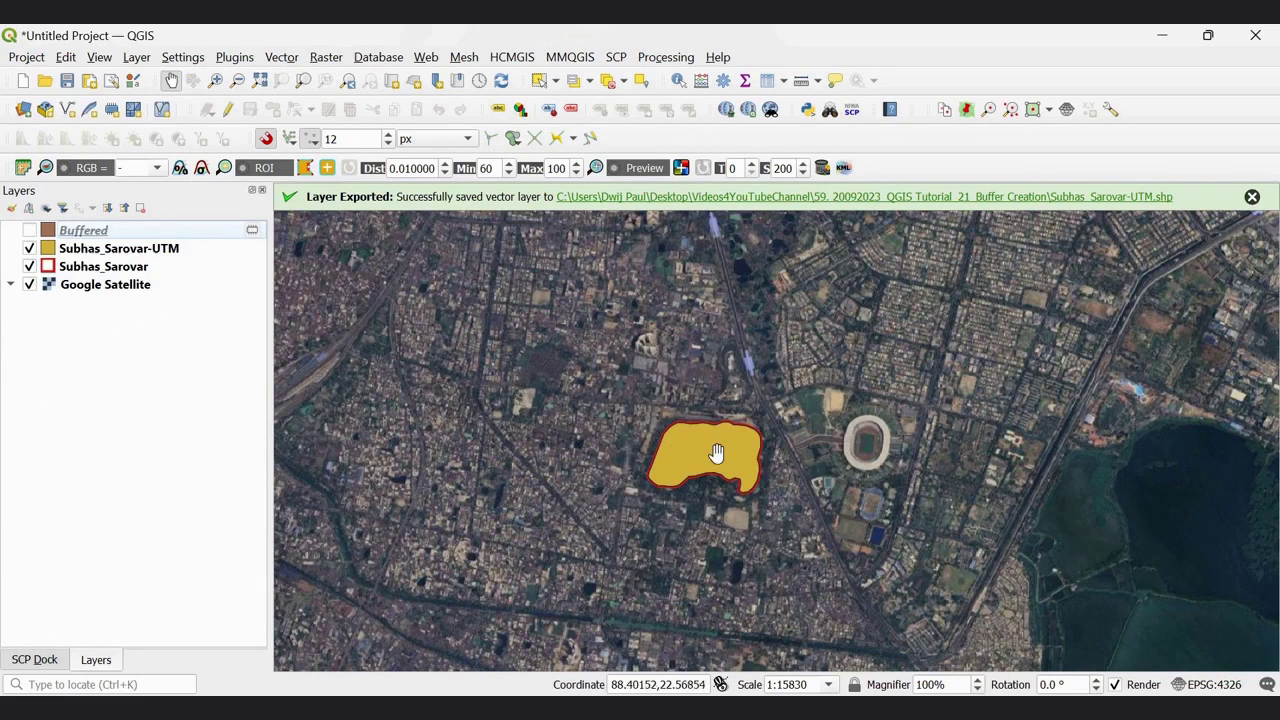
scroll(720, 449, up, 1)
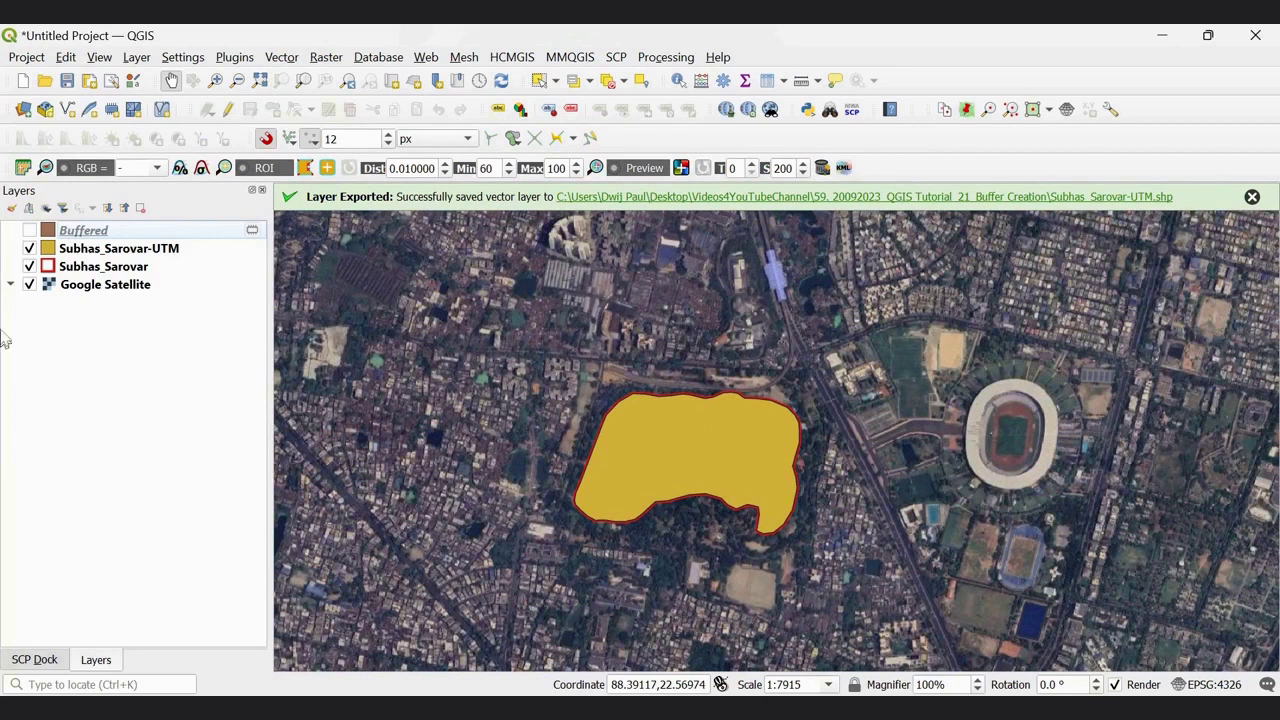
click(29, 249)
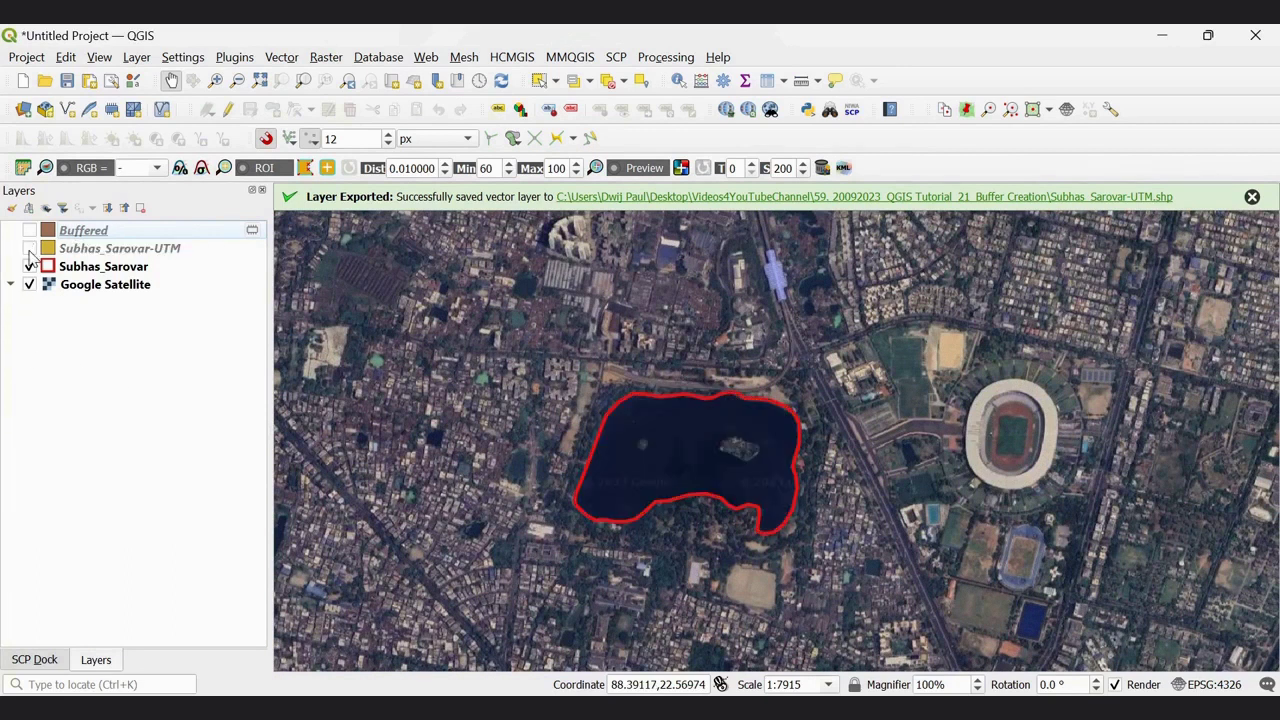
click(29, 249)
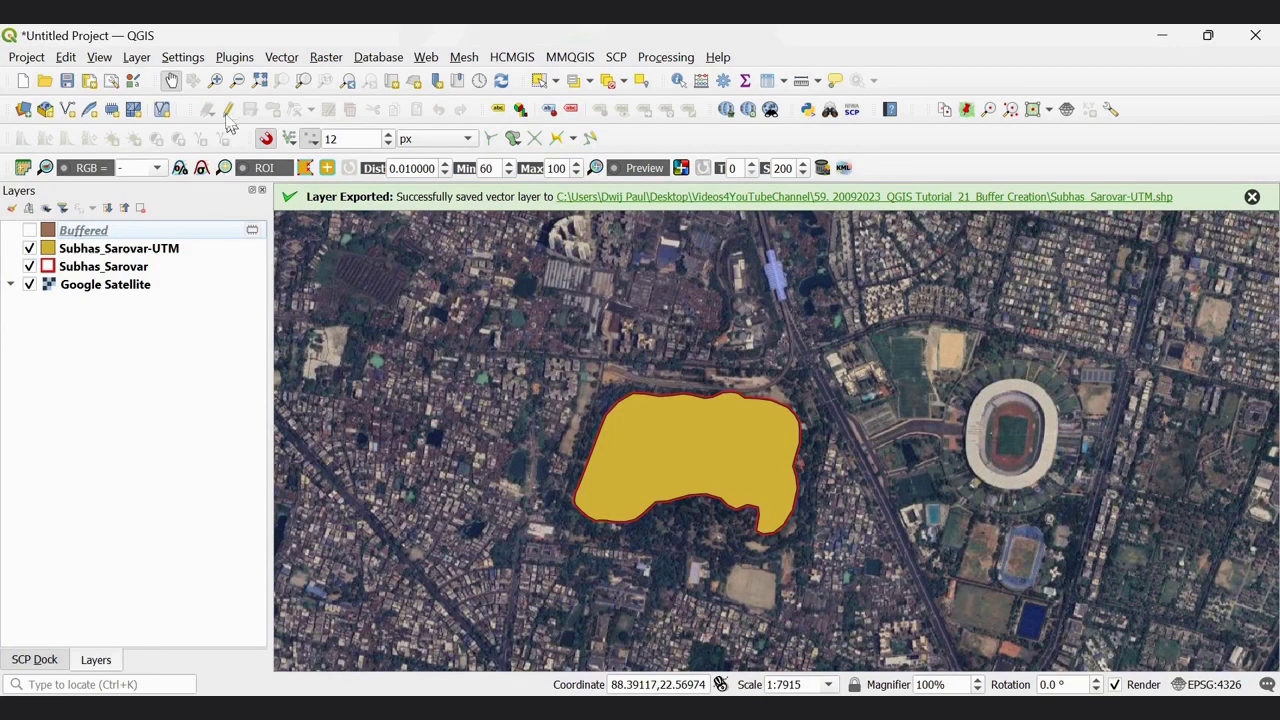
Step: Start another Buffer with Subhas_Sarovar-UTM as the input layer
click(280, 58)
mouse_move(302, 78)
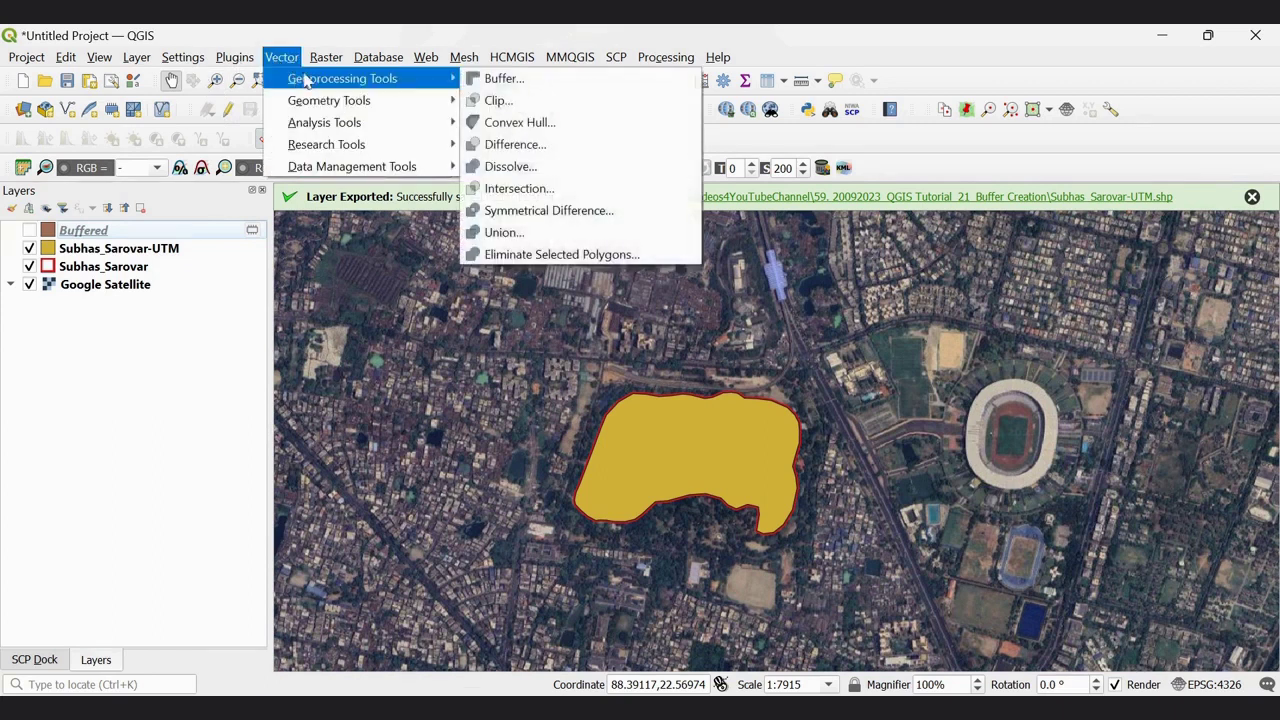
click(500, 79)
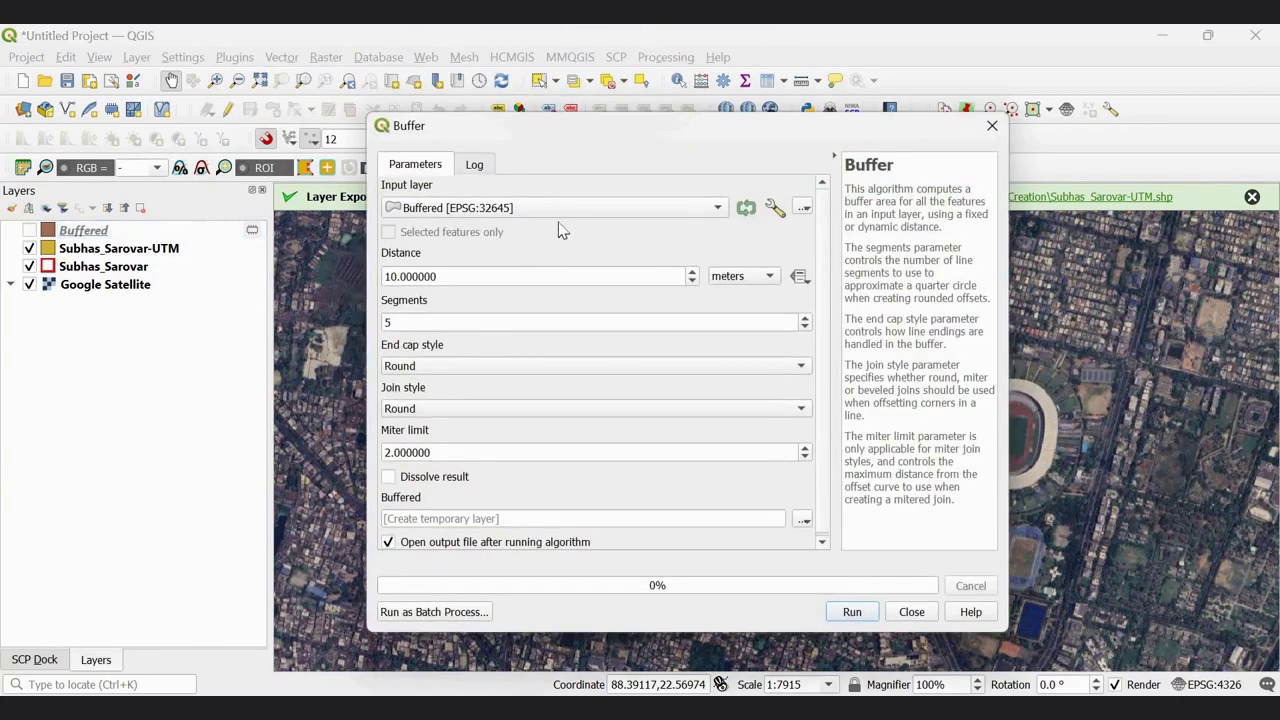
click(630, 210)
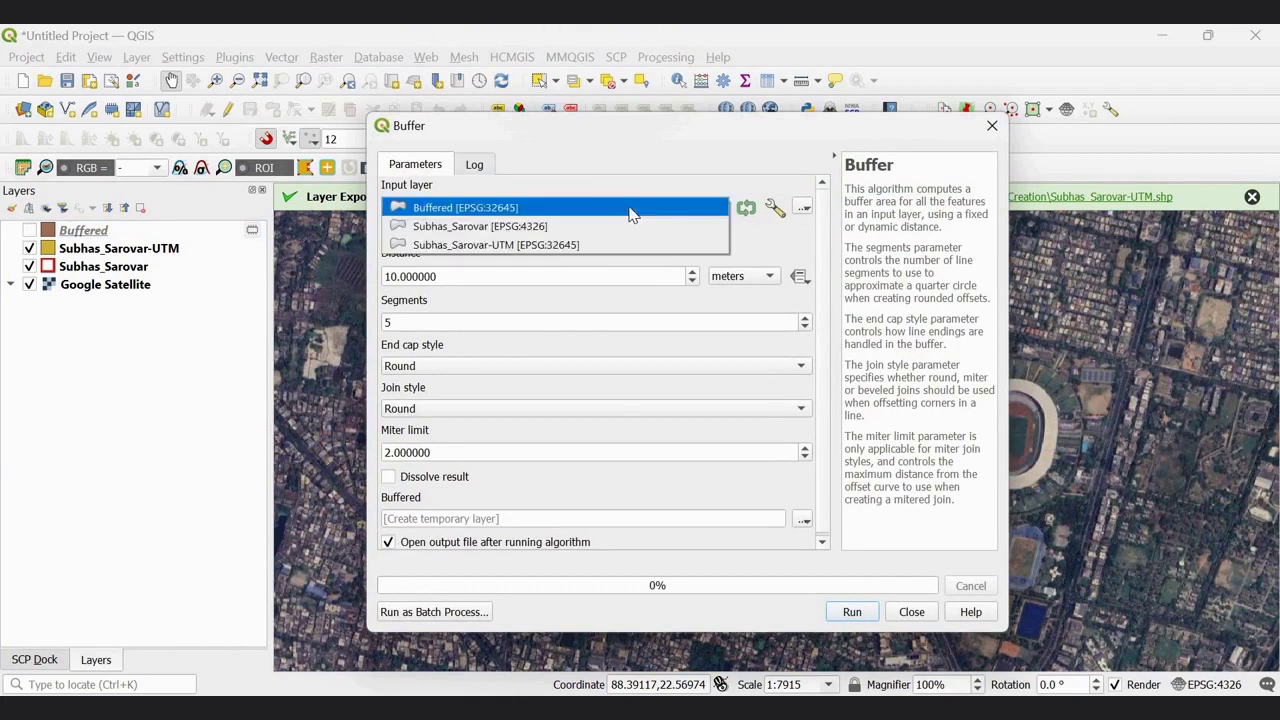
click(604, 245)
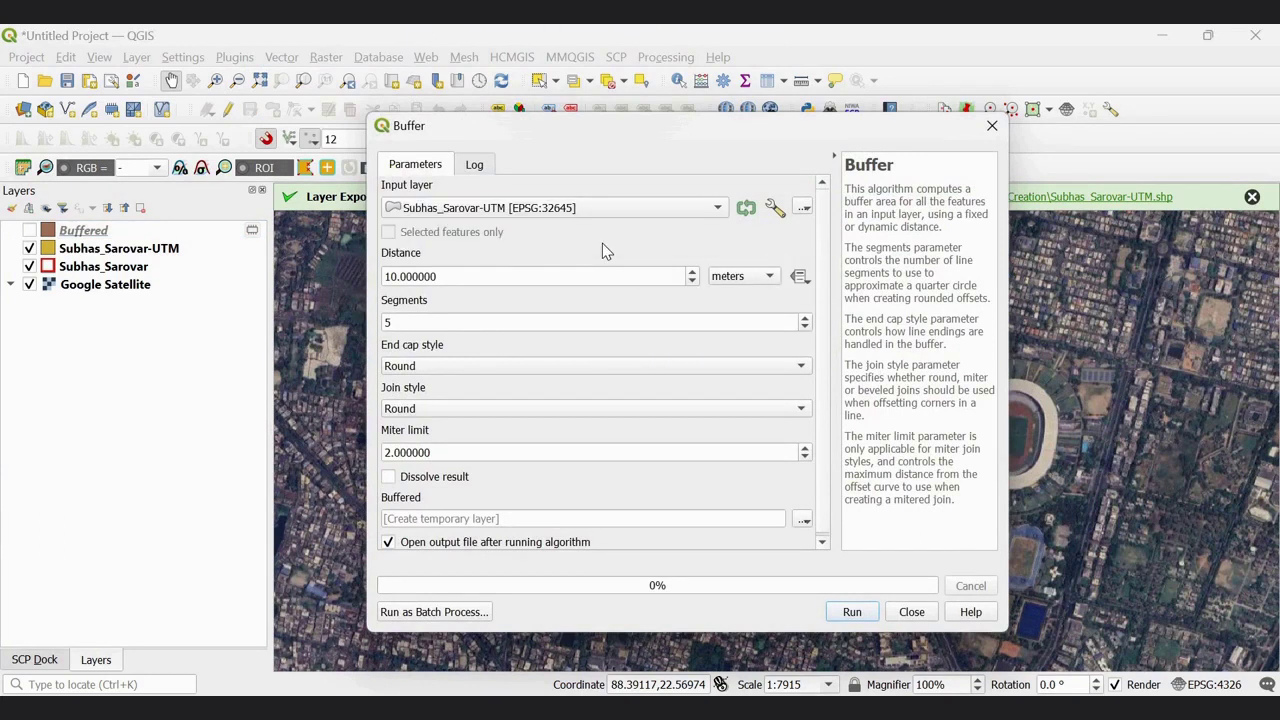
Step: Run the buffer with distance -50 meters and 50 segments
click(393, 277)
key(BackSpace)
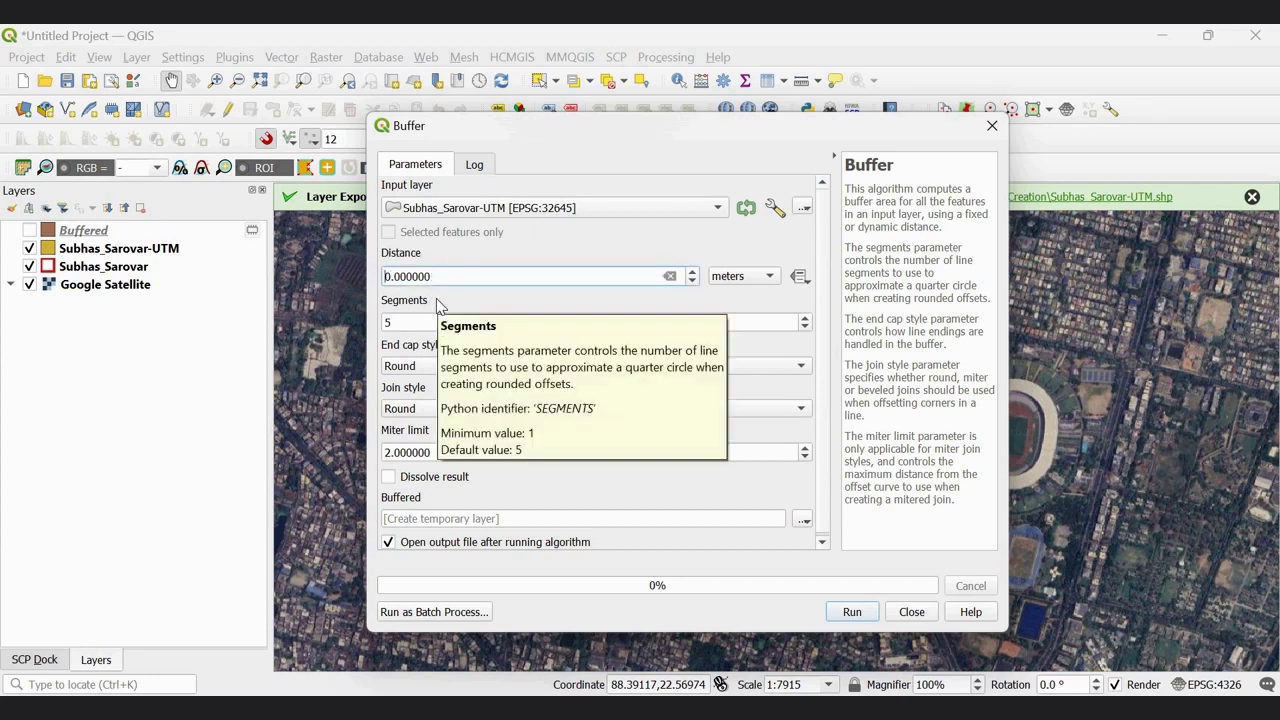
text(5)
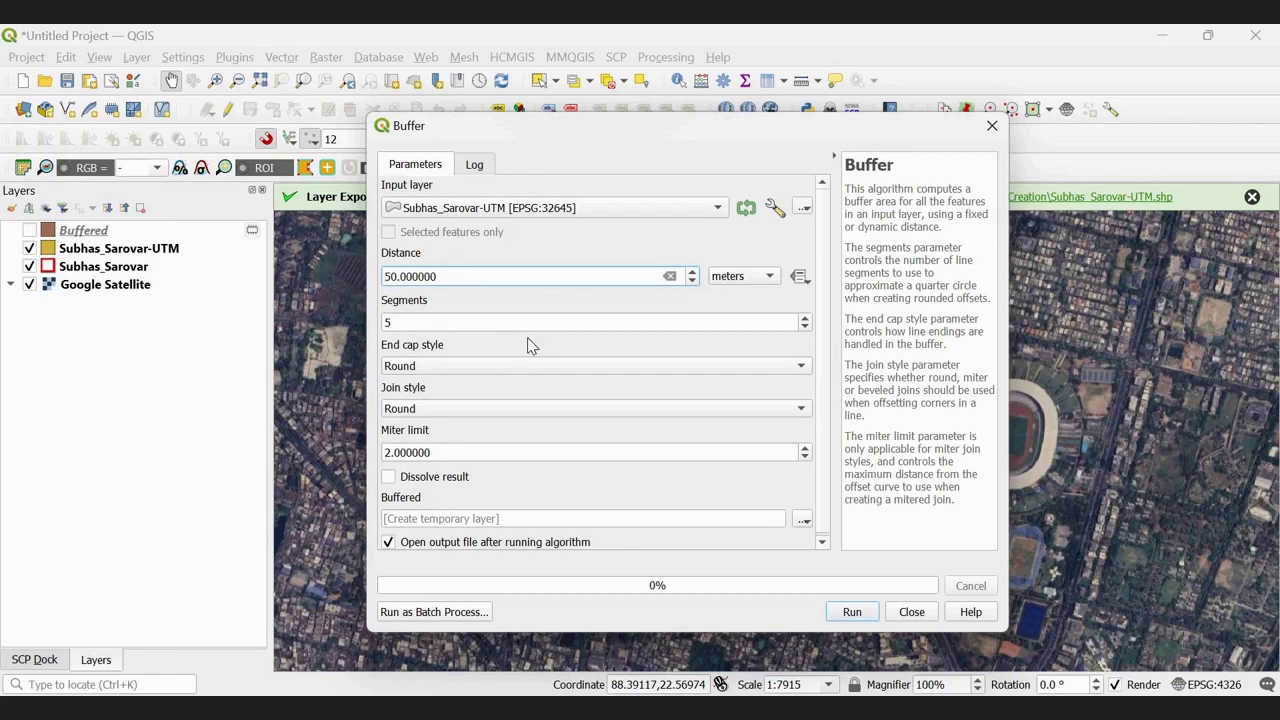
text(-)
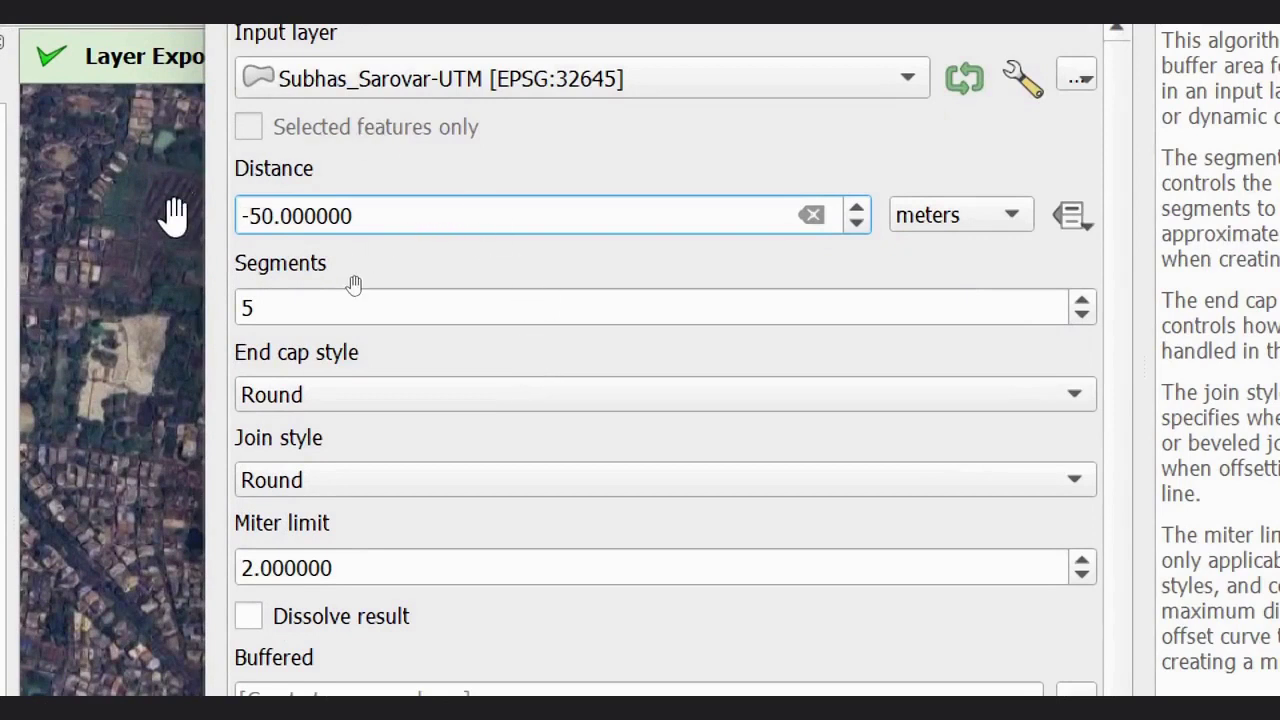
click(315, 305)
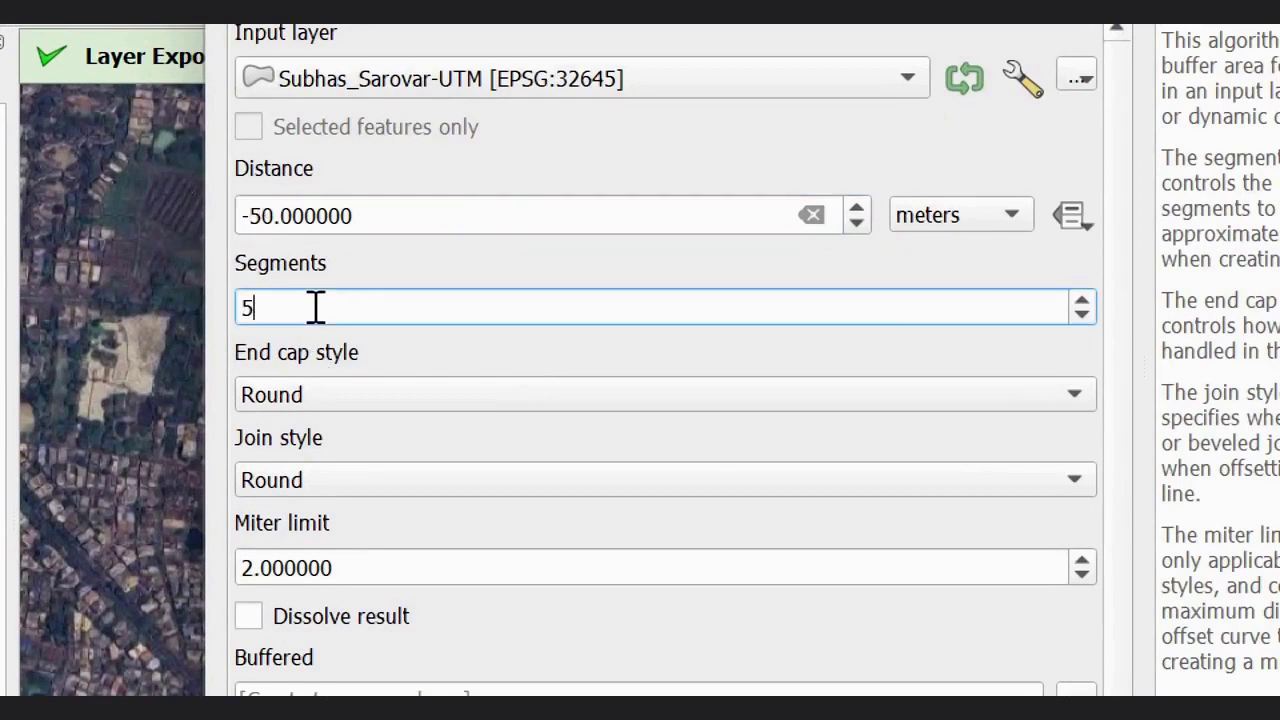
text(0)
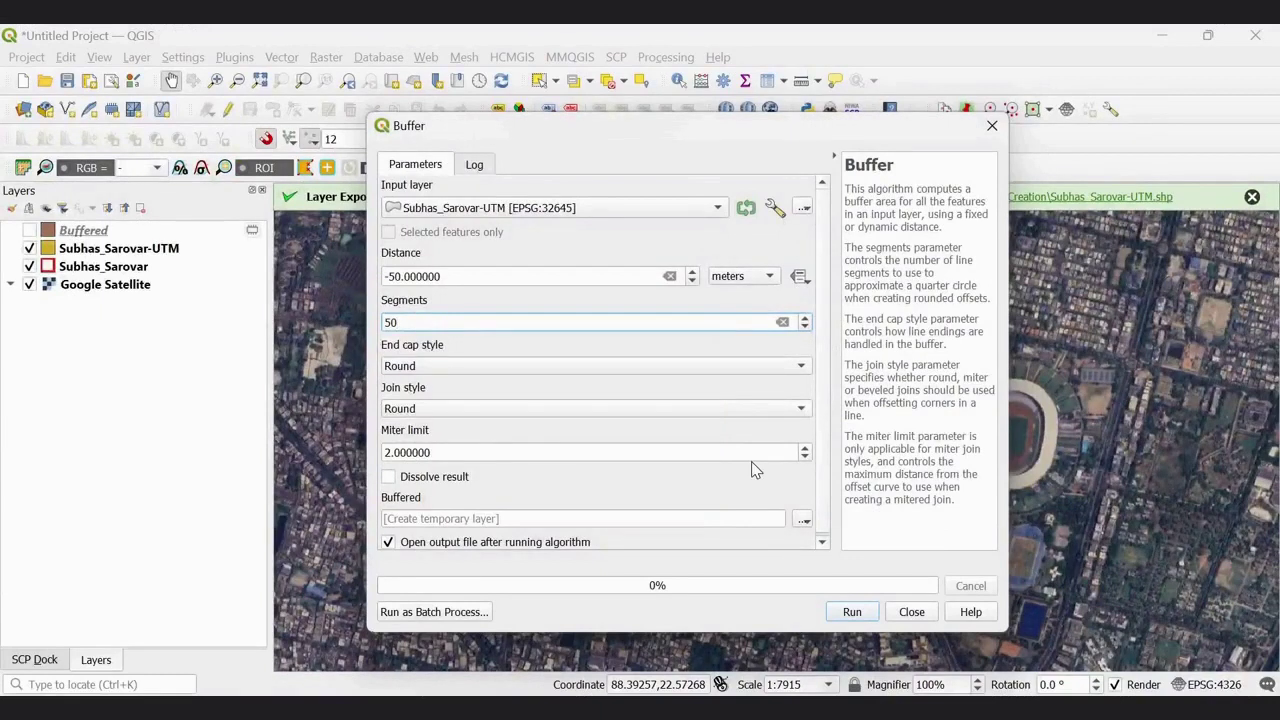
click(852, 614)
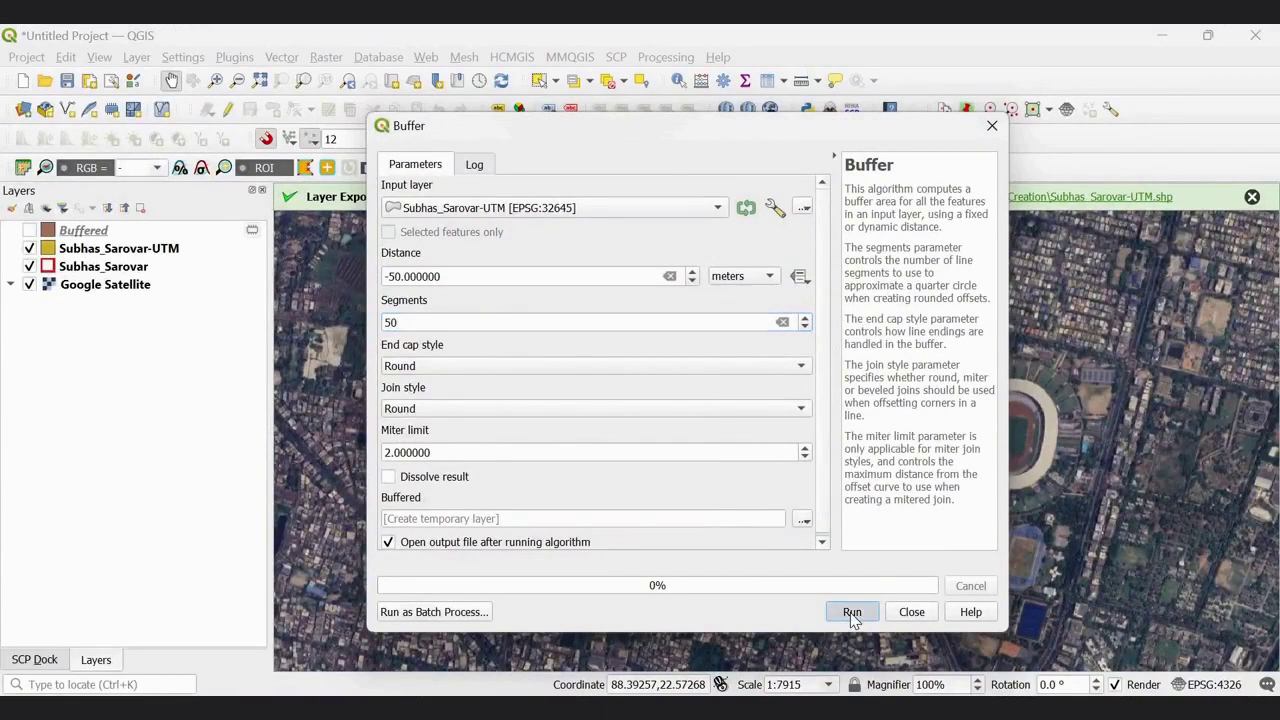
Step: Close the Buffer tool, zoom to the inner buffer, then switch to the browser's Buffer docs
click(906, 613)
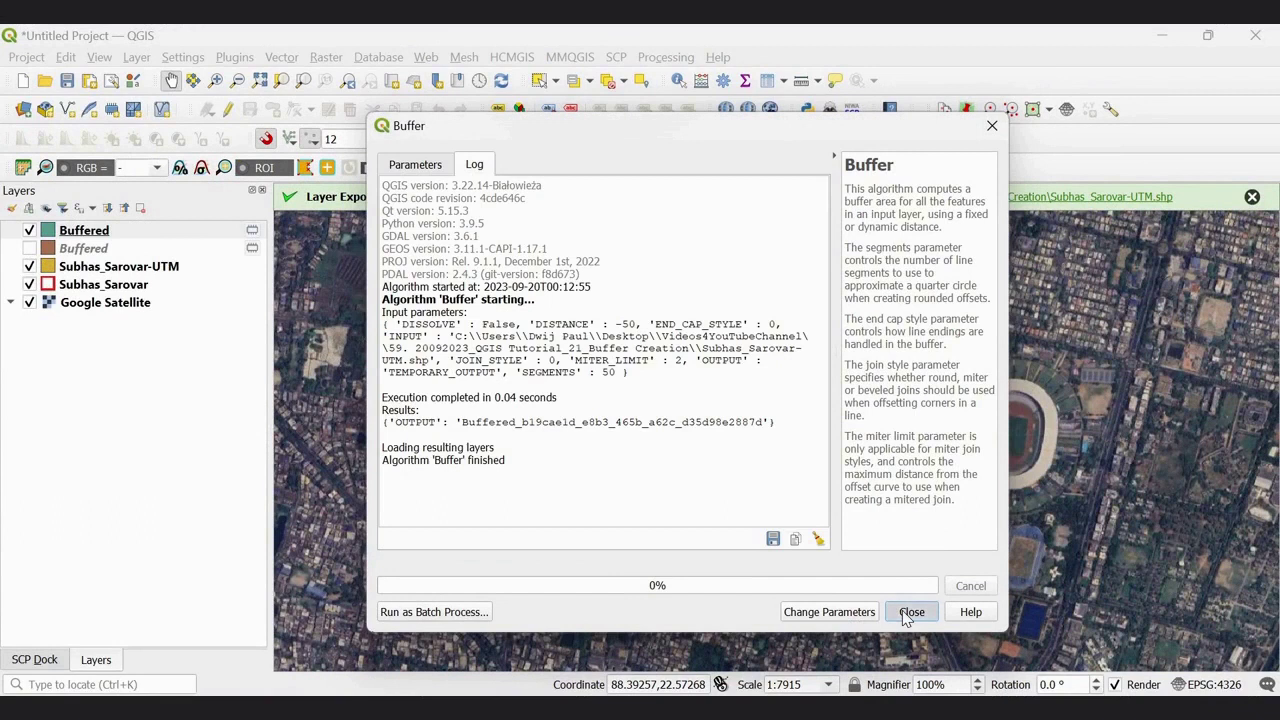
scroll(668, 490, up, 1)
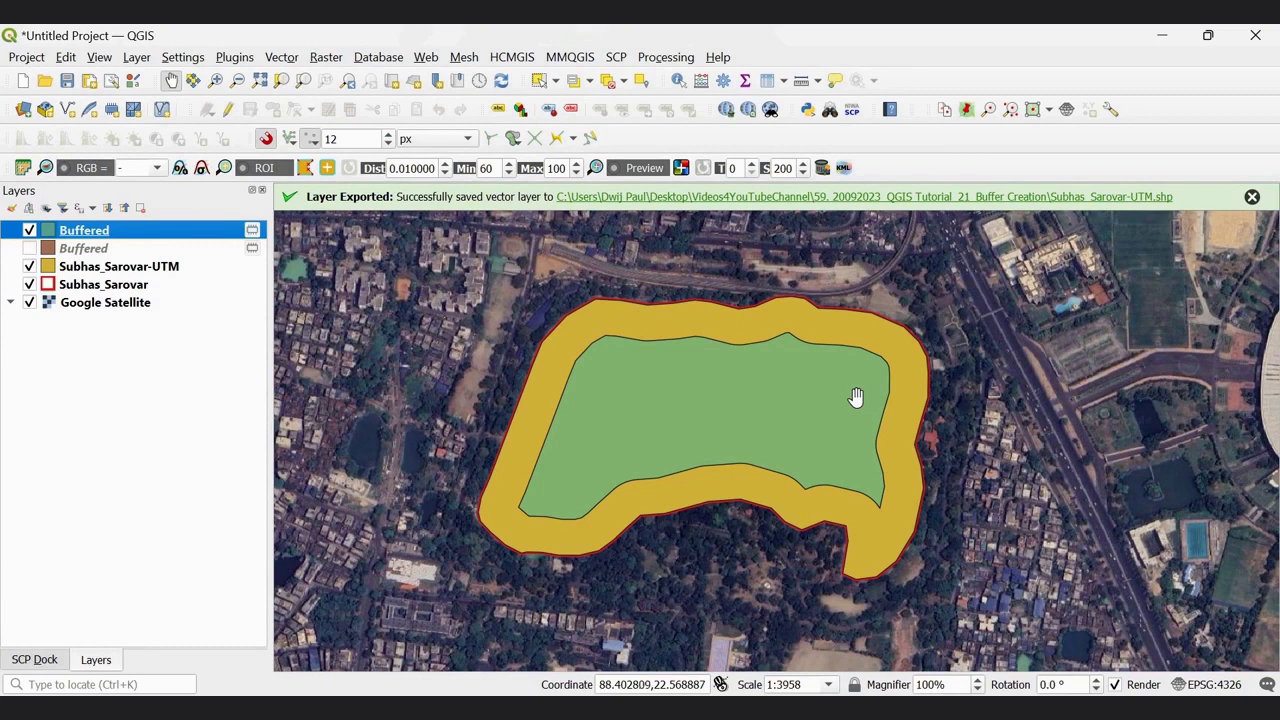
key(alt+Tab)
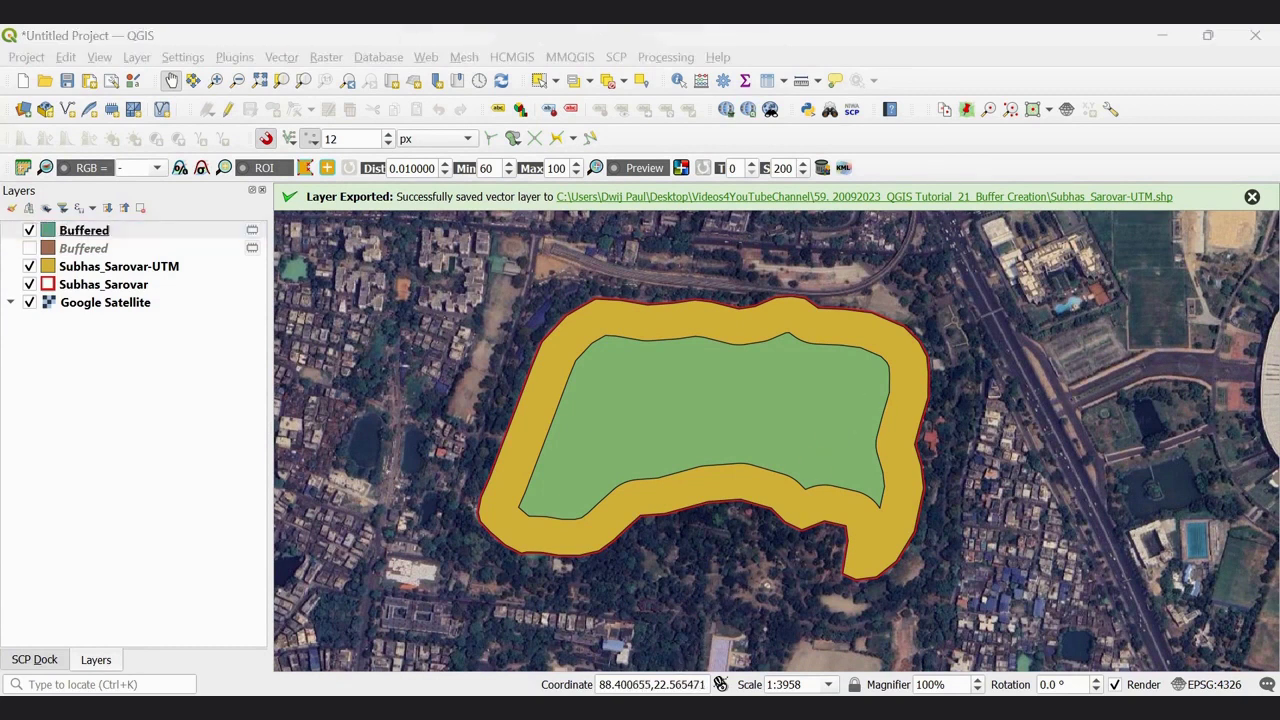
scroll(786, 477, up, 1)
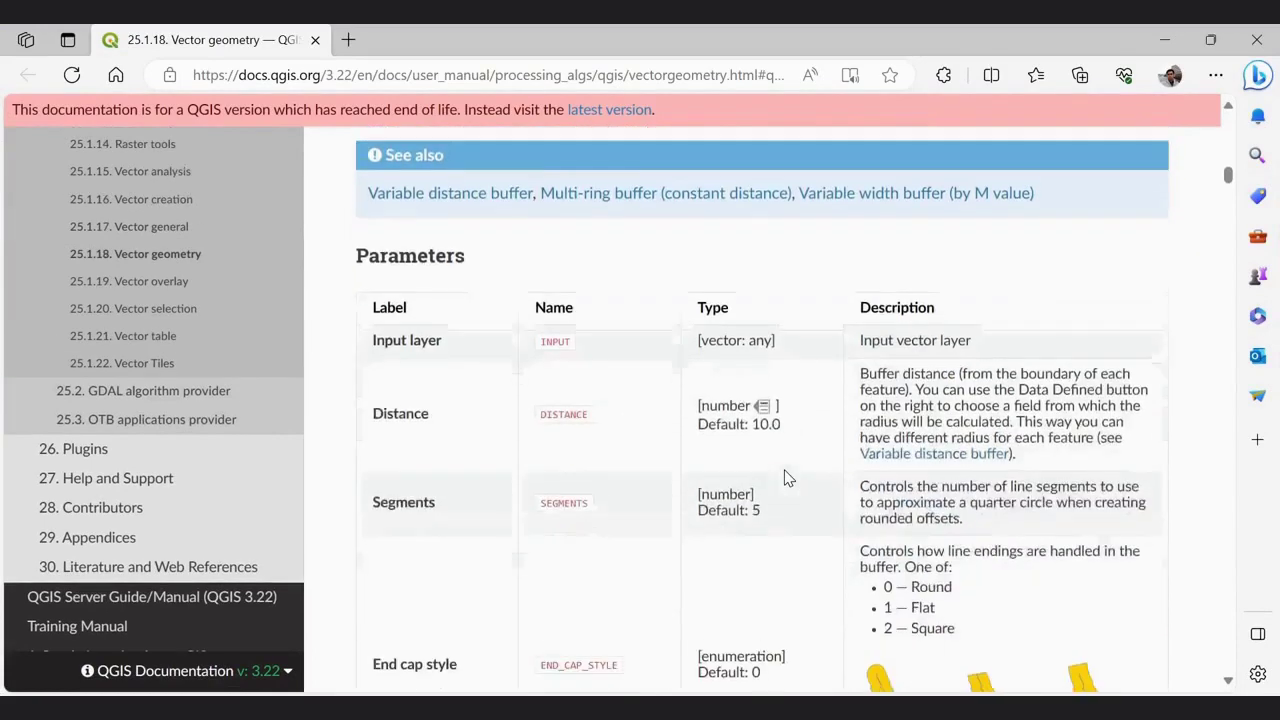
scroll(786, 477, down, 1)
scroll(806, 465, down, 2)
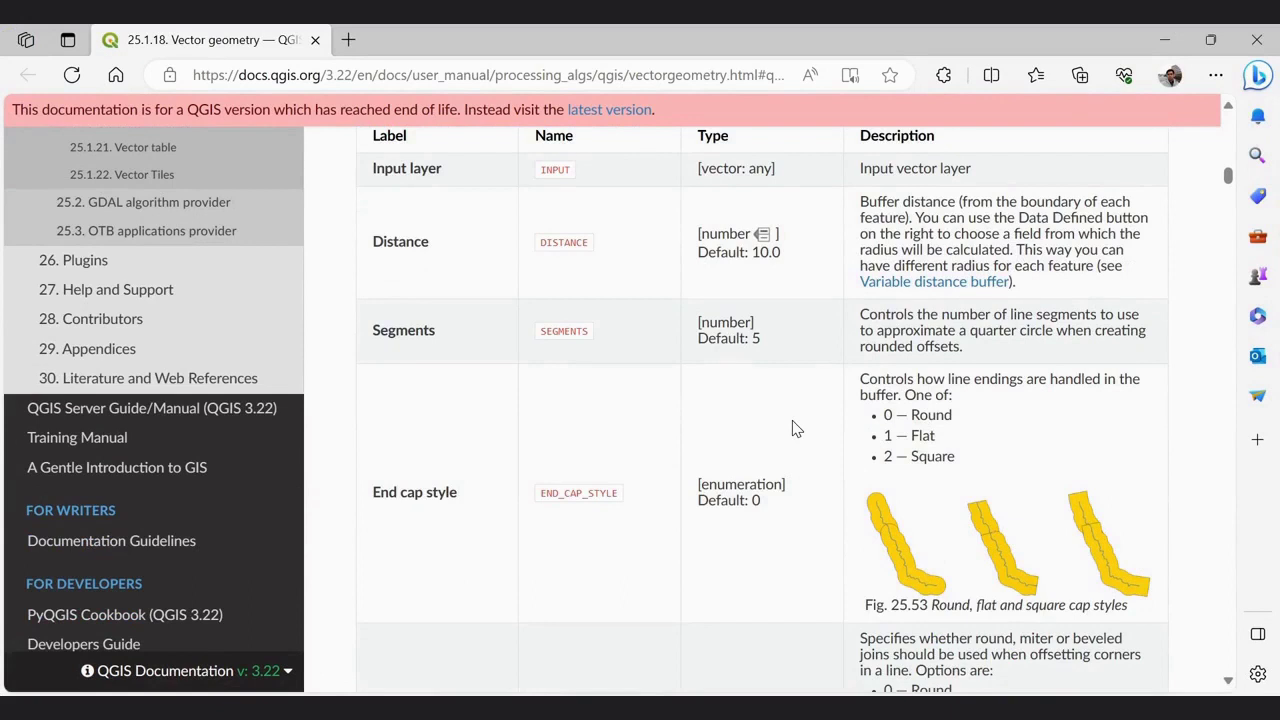
scroll(795, 428, down, 2)
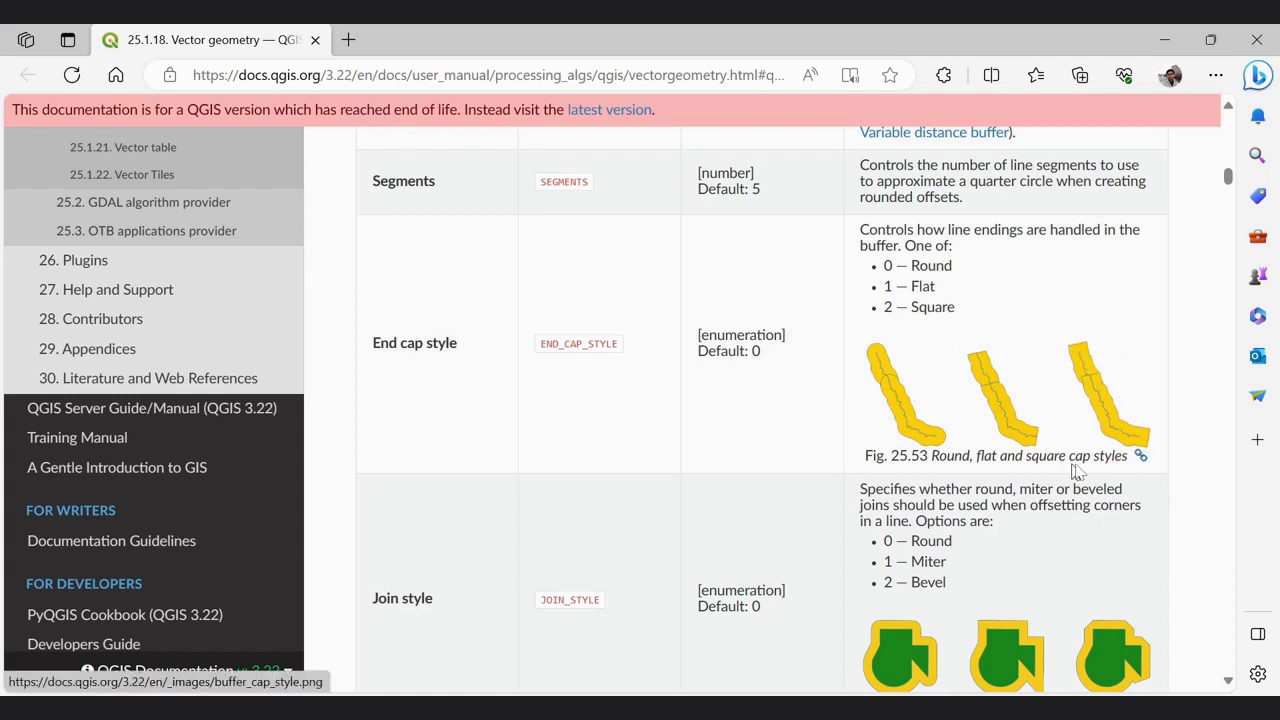
scroll(1048, 465, down, 3)
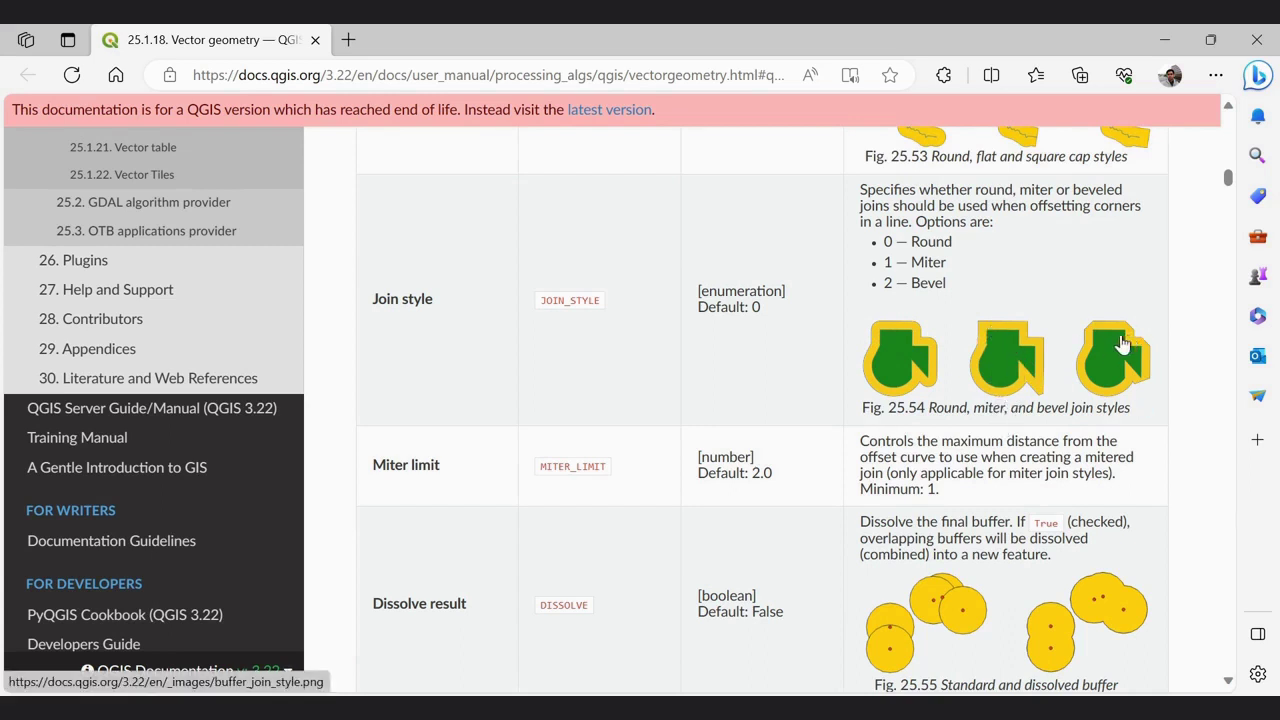
scroll(1030, 465, down, 1)
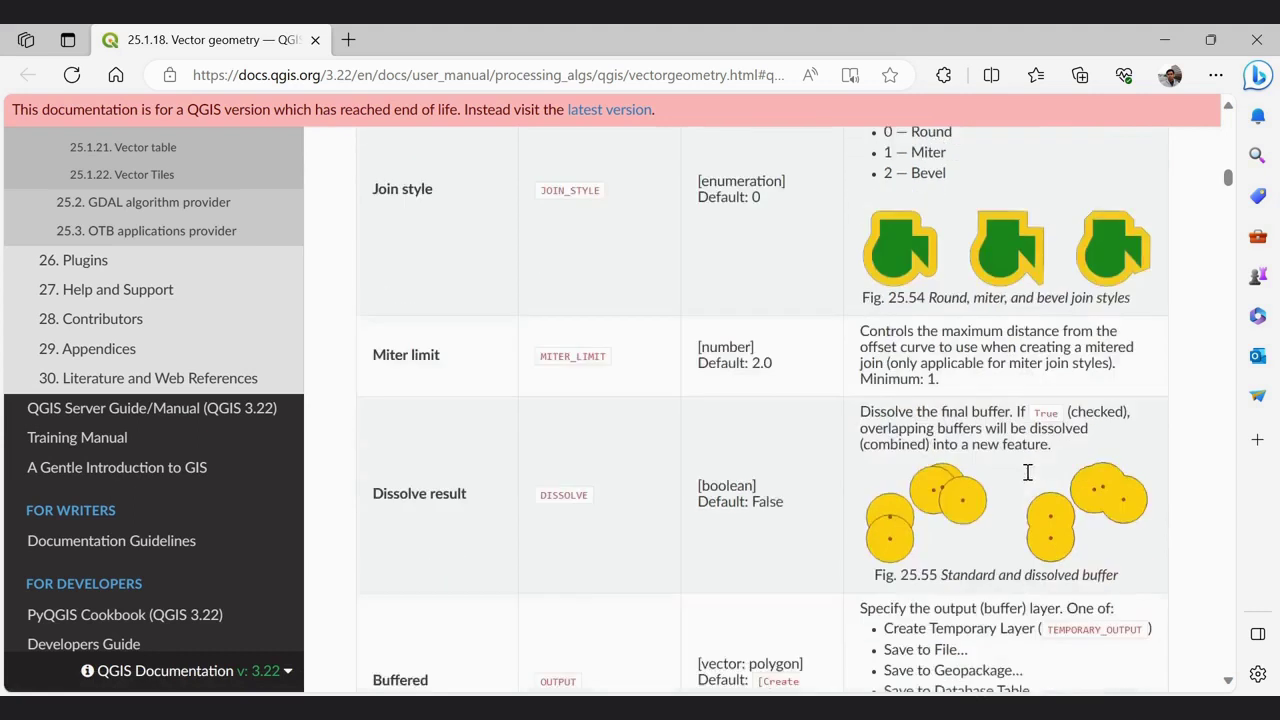
scroll(1027, 472, down, 2)
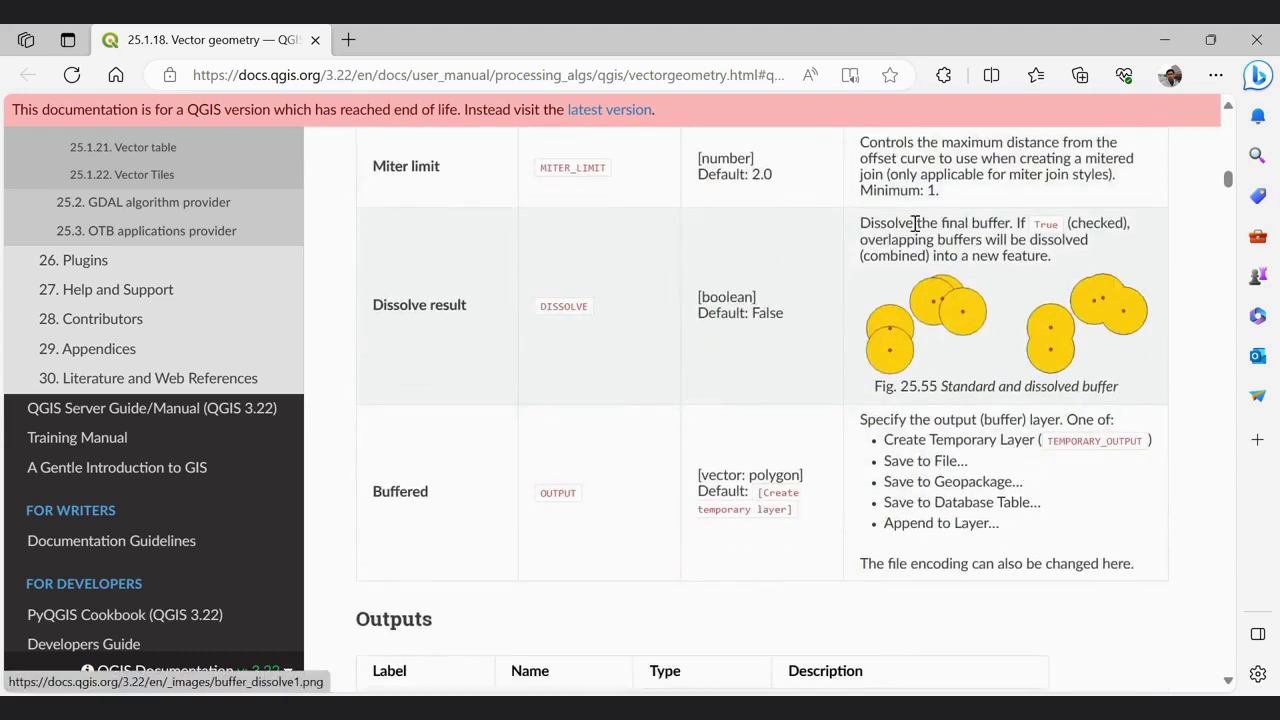